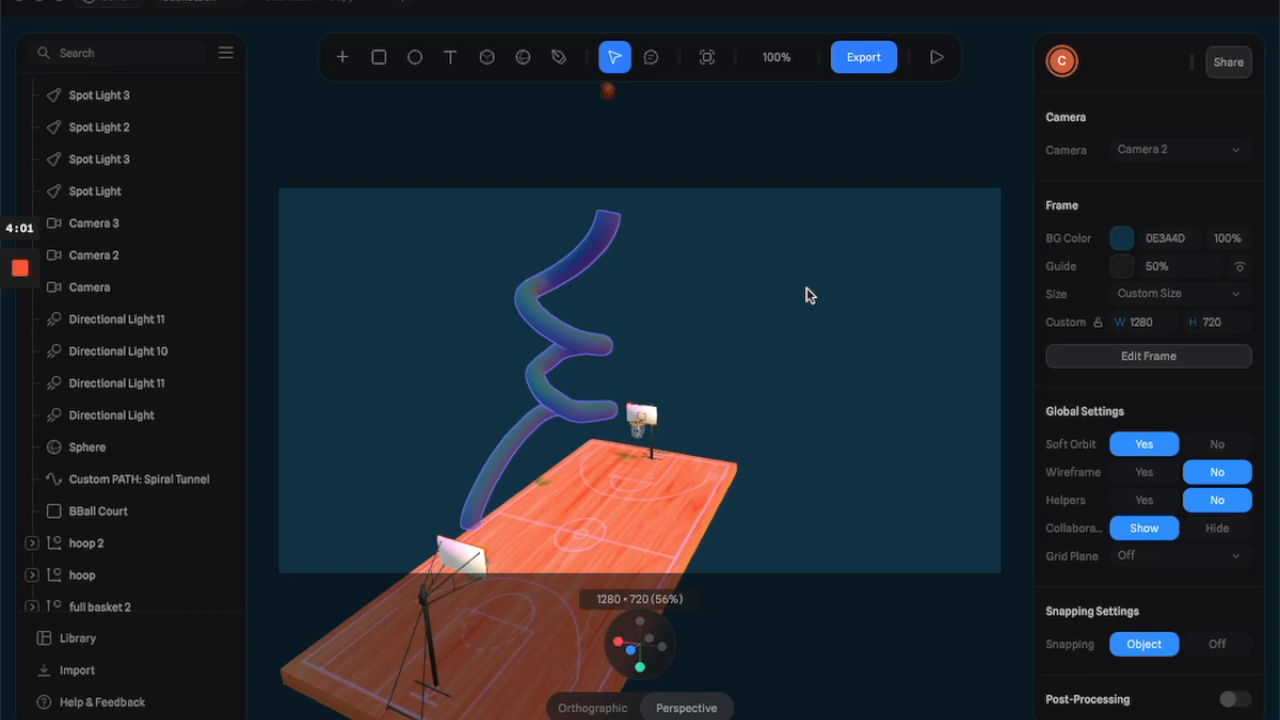
Examine the basketball court, hoops and spiral tunnel from several angles and preview the scene in play mode.
right_drag(775, 350, 716, 369)
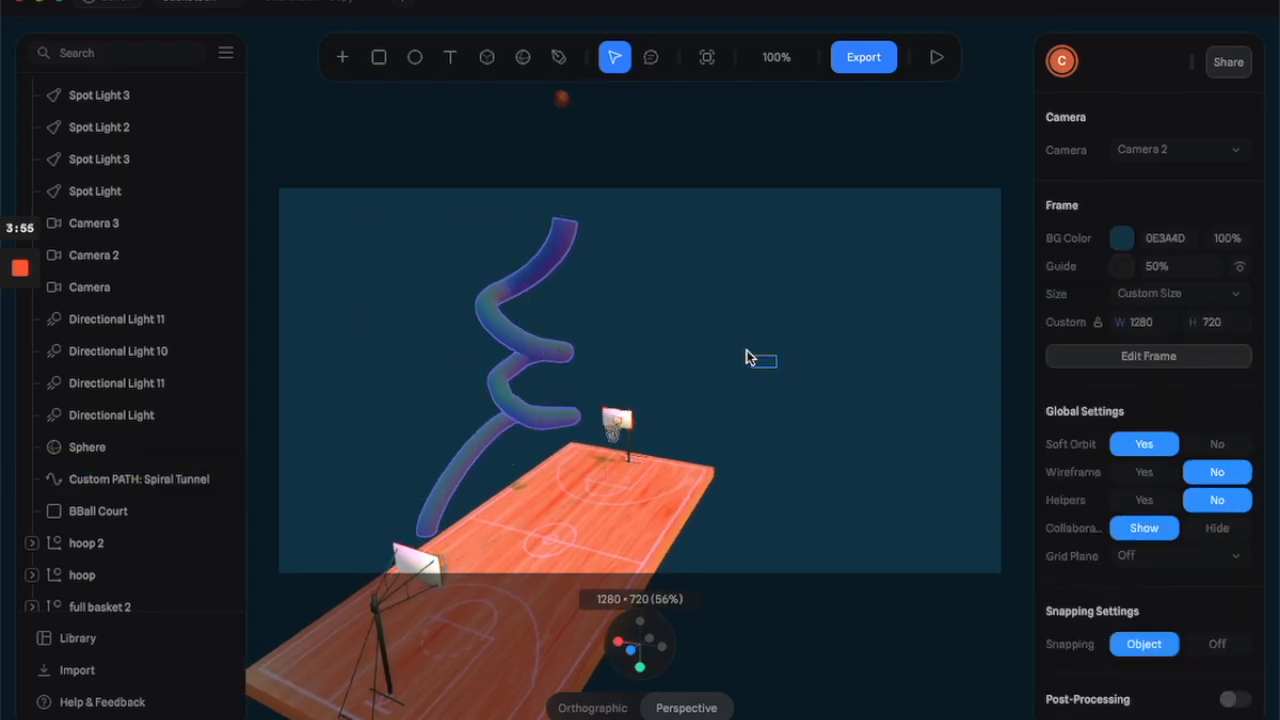
drag(814, 354, 207, 354)
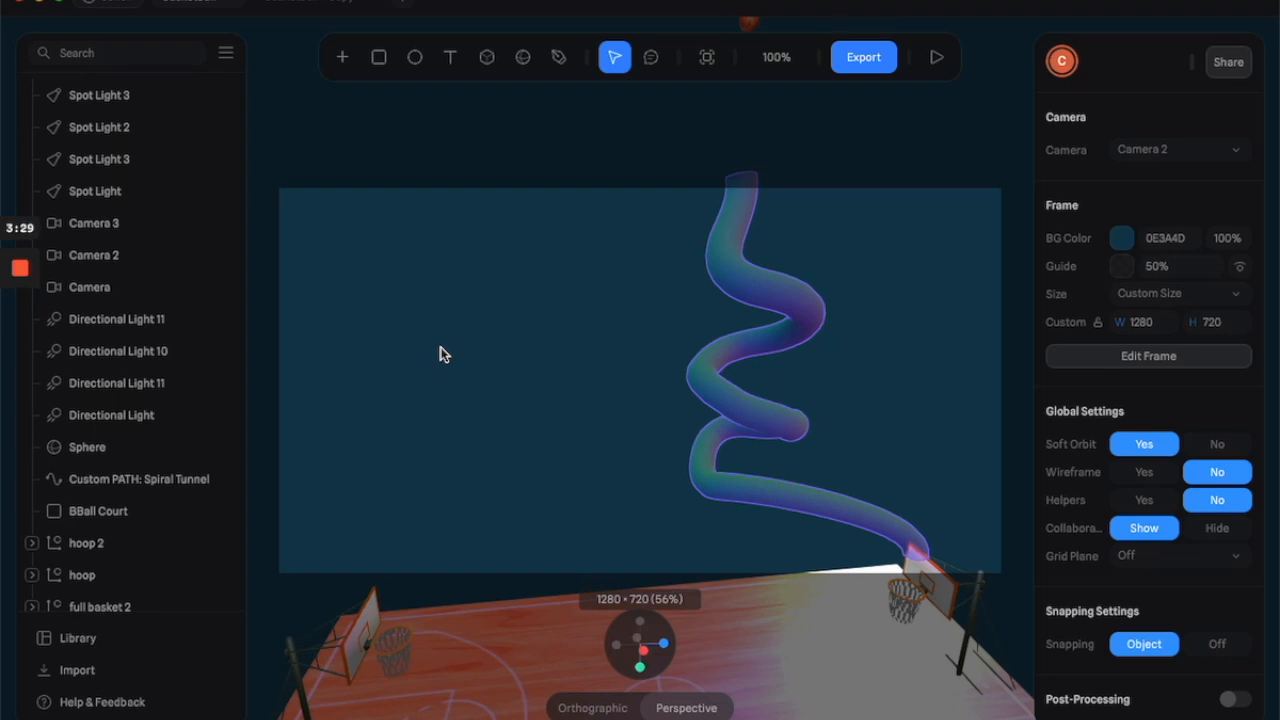
scroll(477, 381, down, 3)
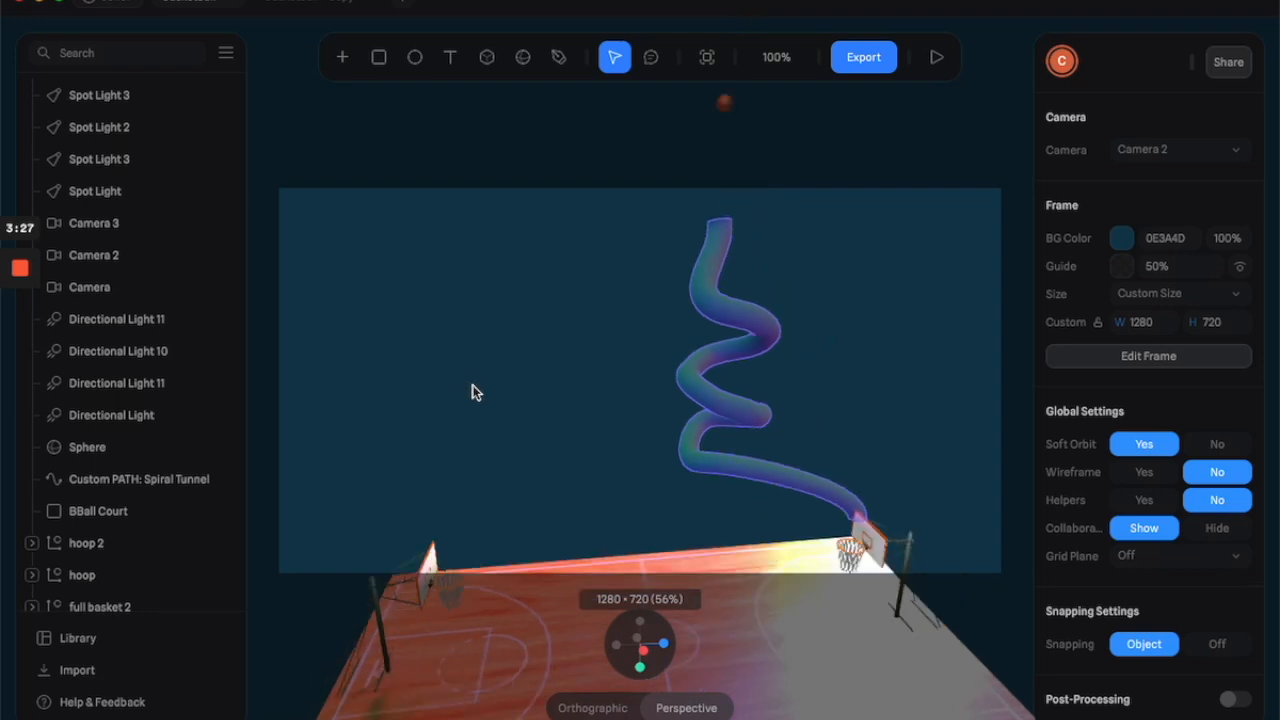
alt+drag(476, 384, 604, 425)
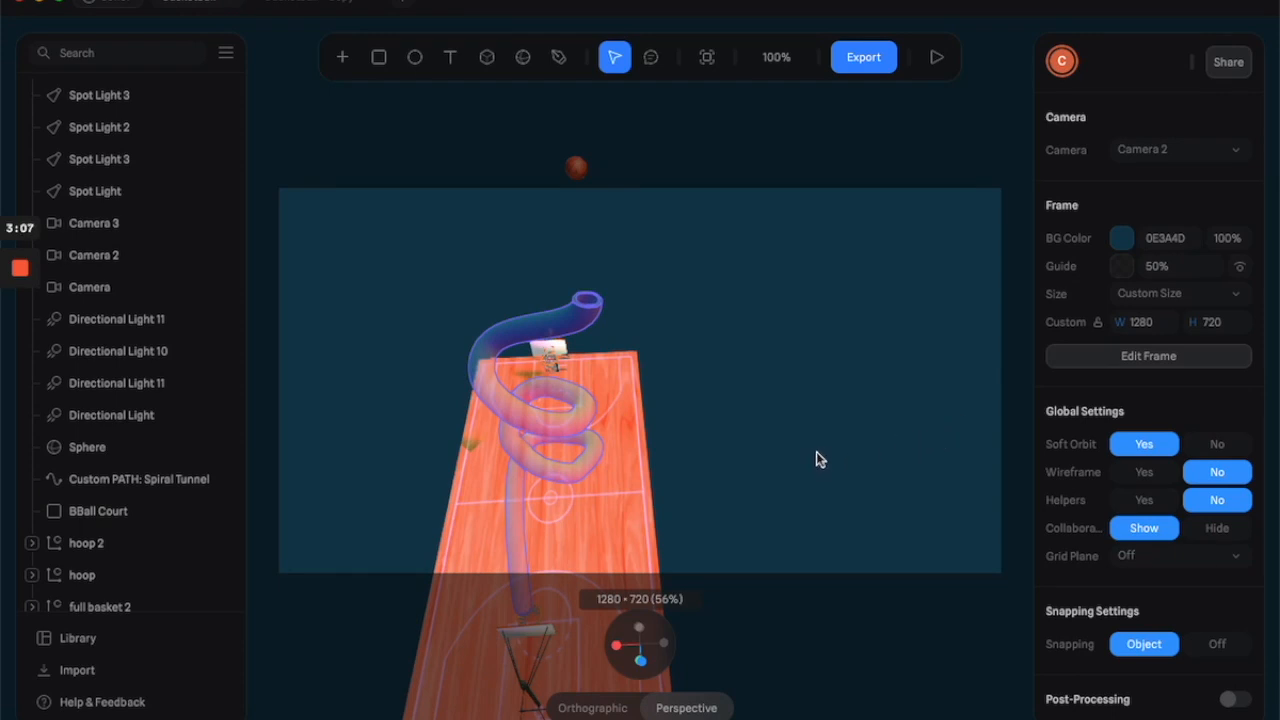
drag(812, 455, 937, 486)
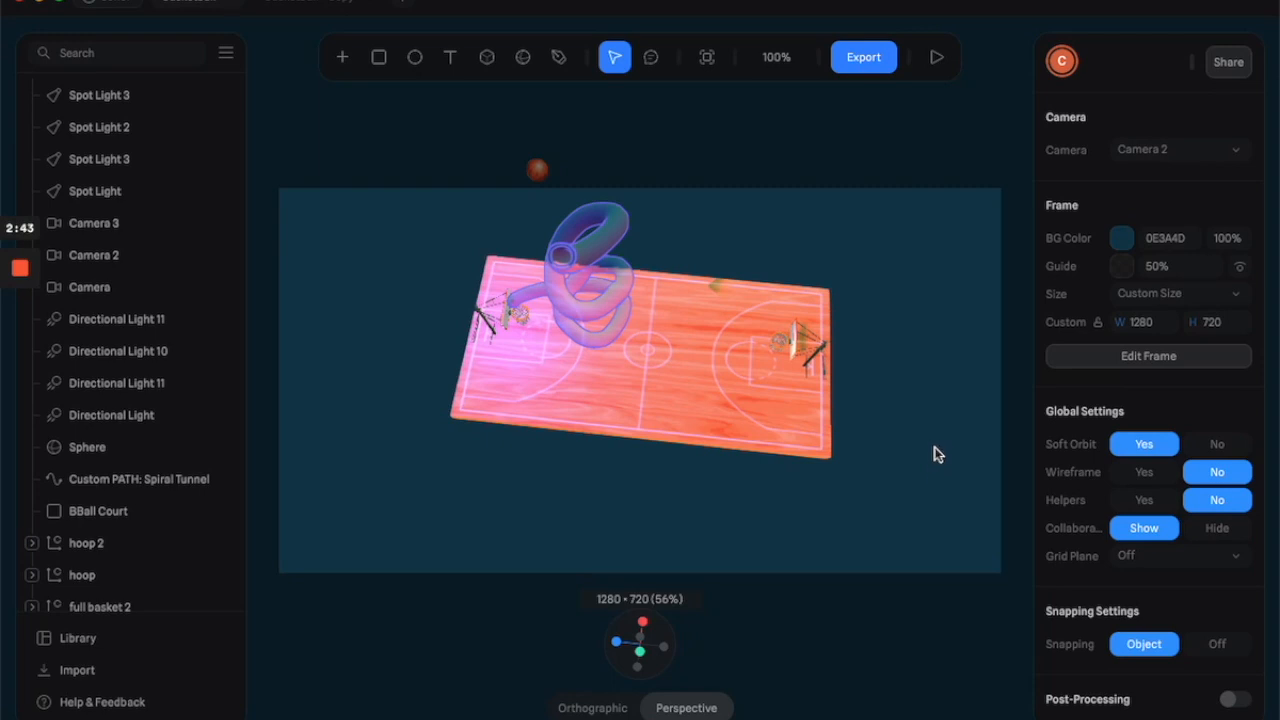
click(936, 57)
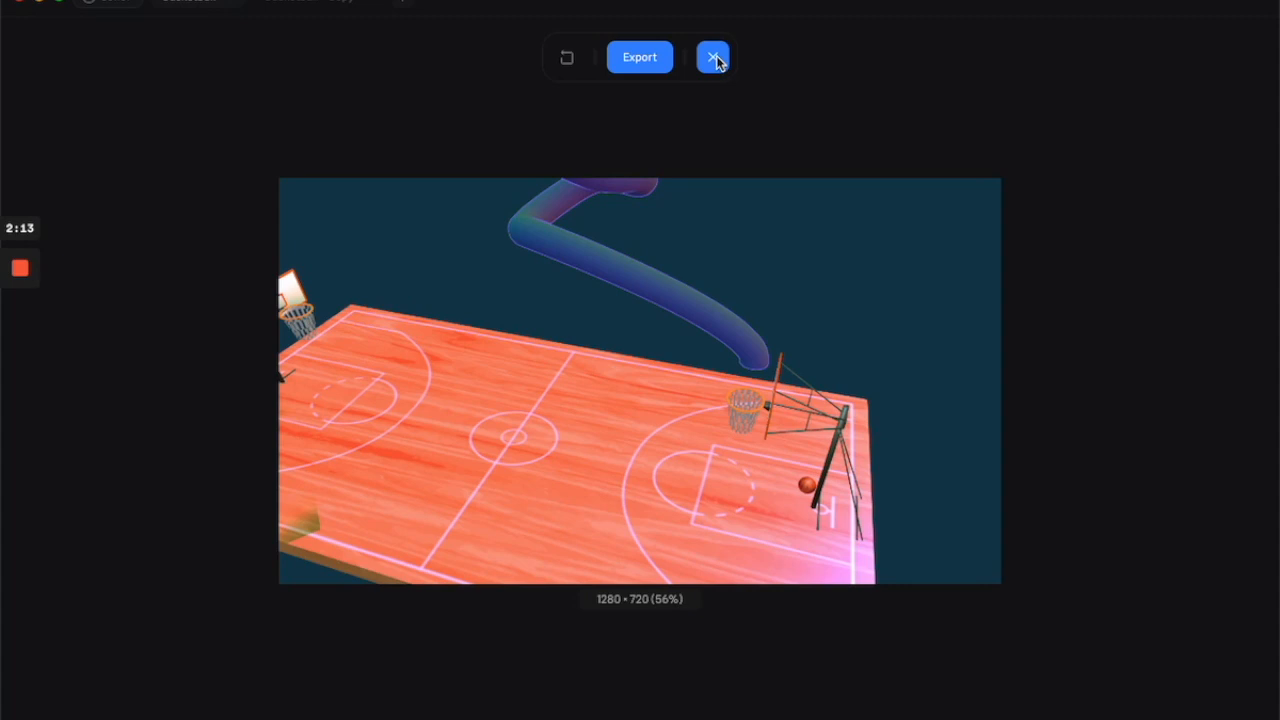
mouse_move(2, 370)
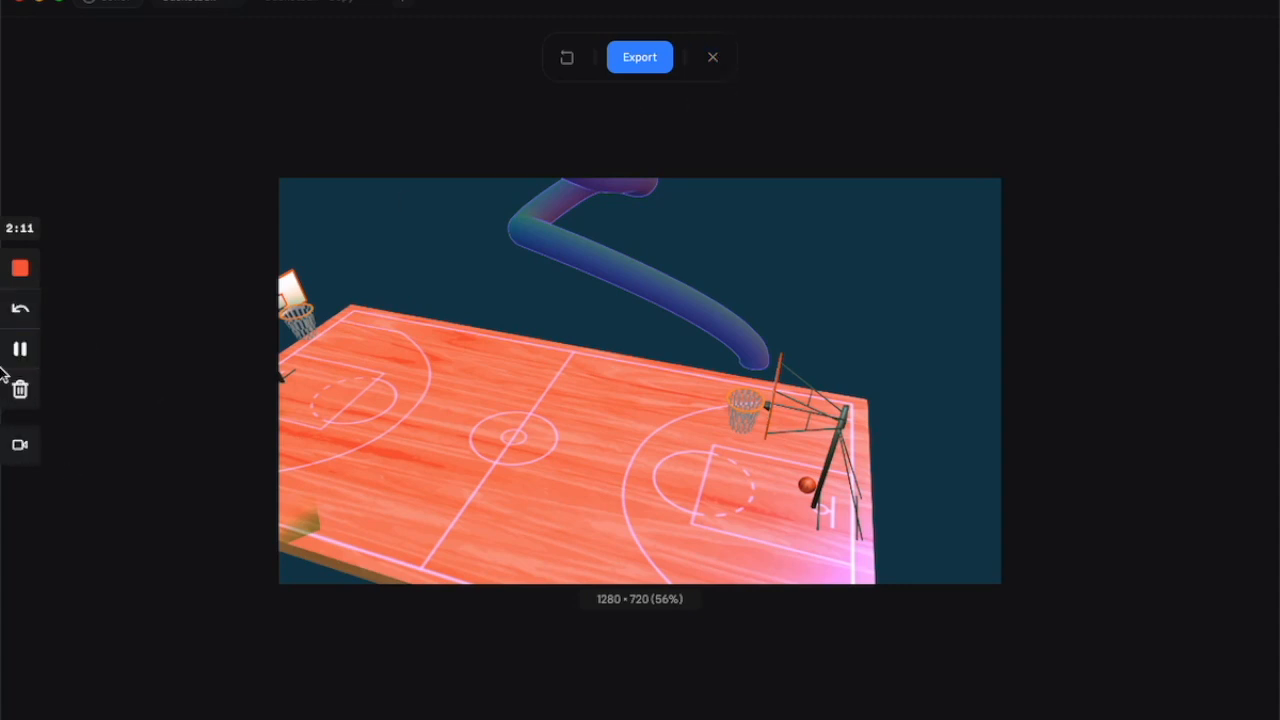
click(21, 350)
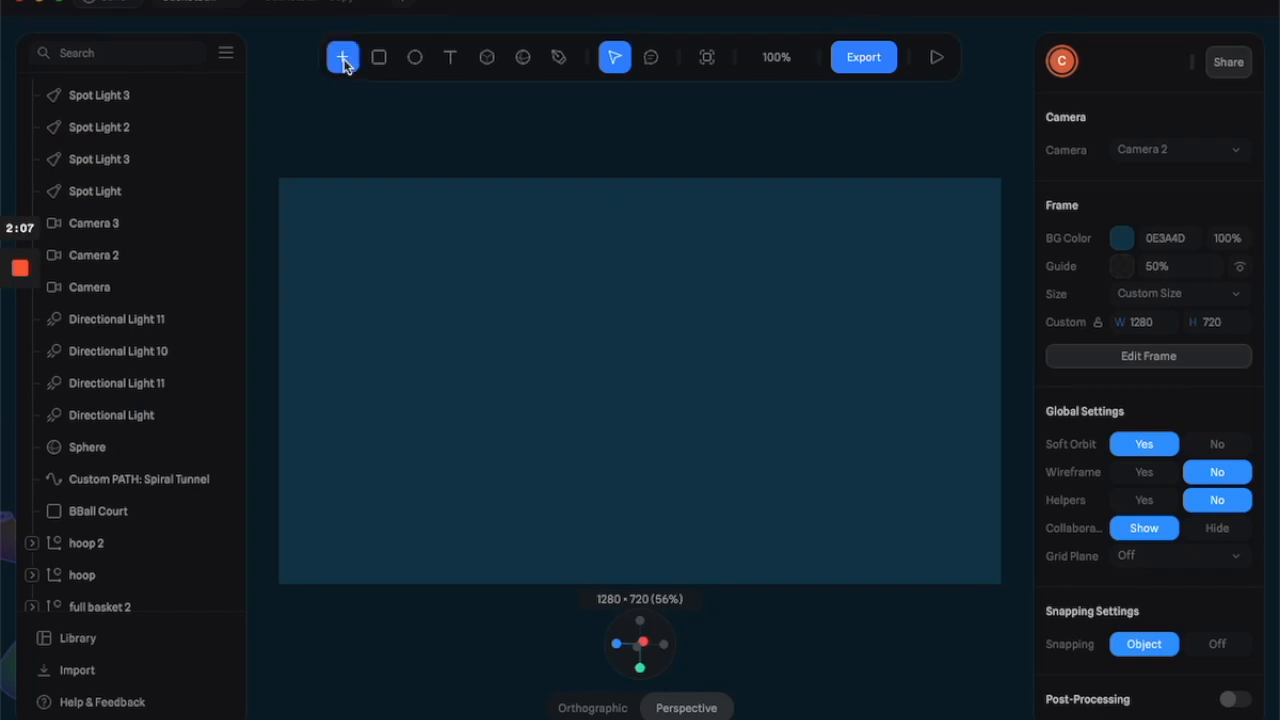
Draw a closed seven-point arrow outline pointing upward with the Path tool in the empty area of the frame.
click(342, 58)
scroll(445, 430, down, 5)
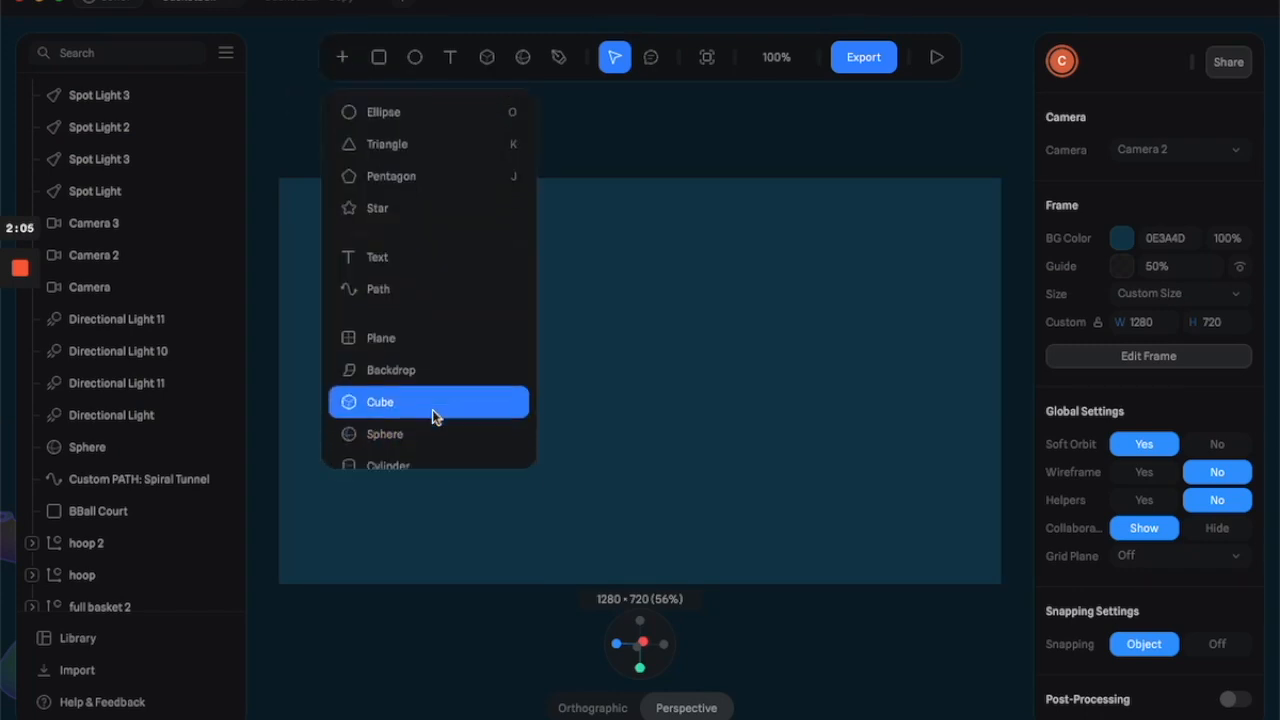
scroll(434, 412, down, 2)
scroll(436, 410, up, 6)
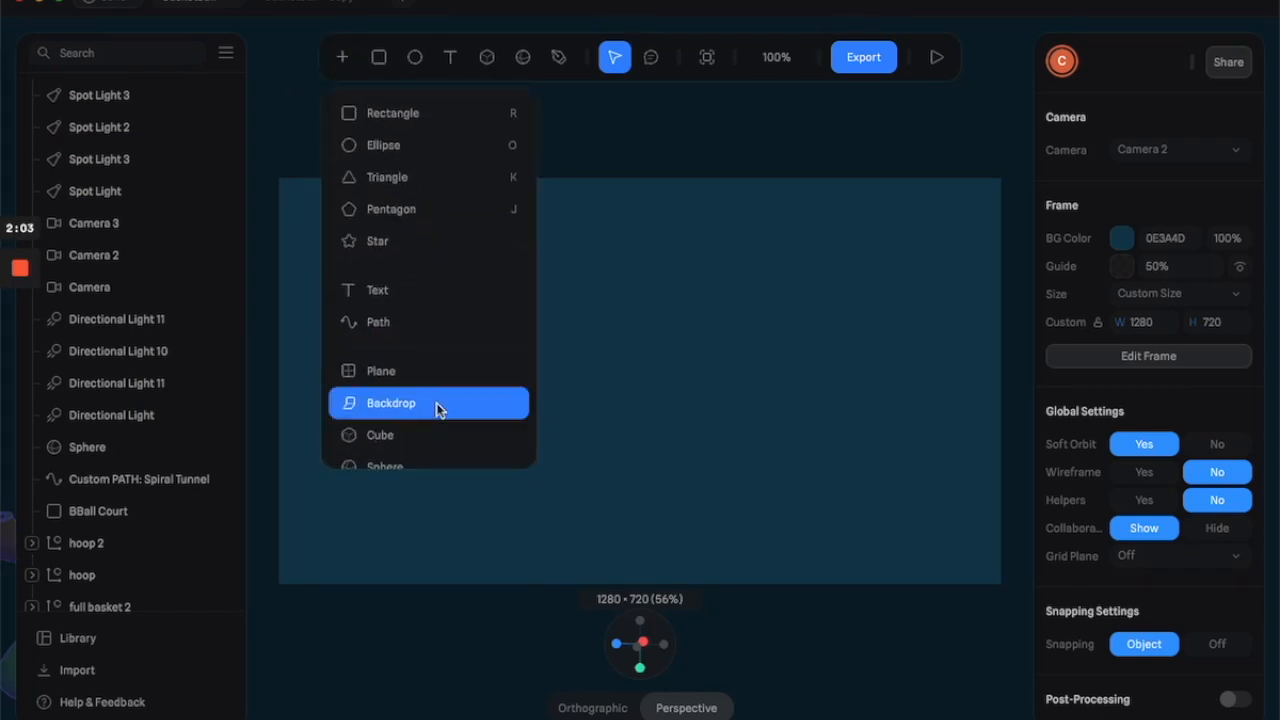
click(390, 322)
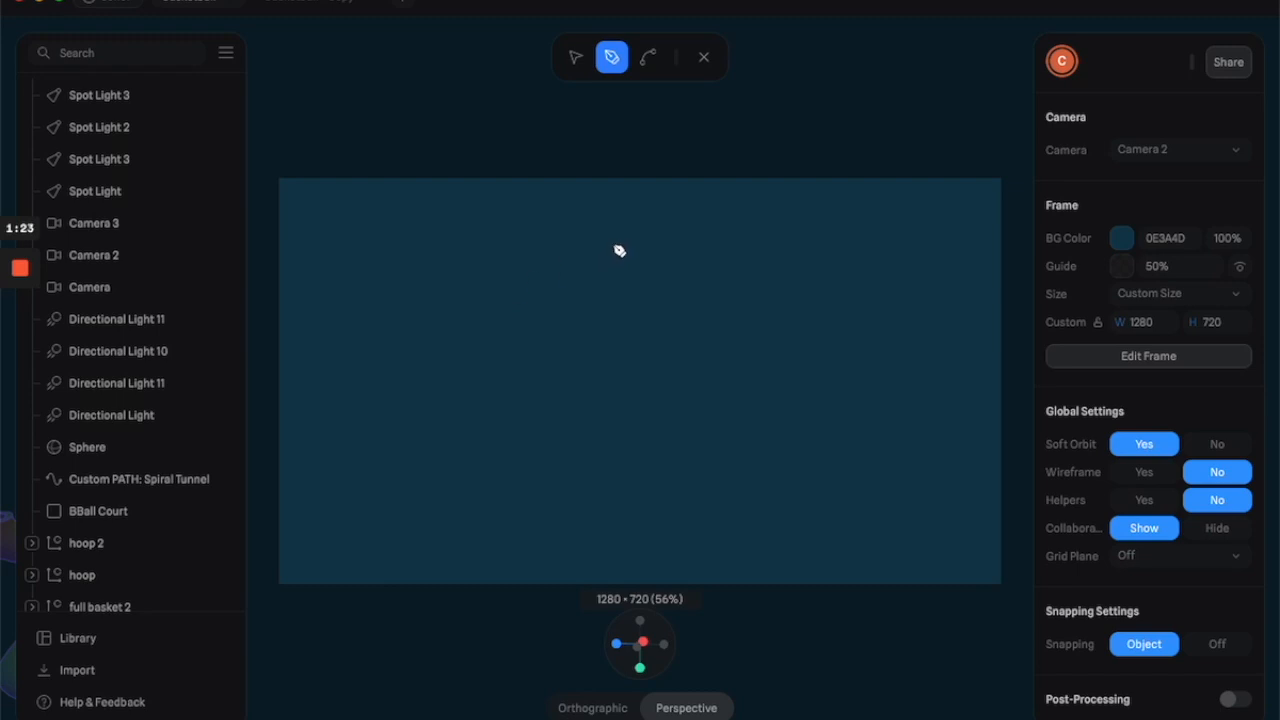
click(612, 264)
click(429, 450)
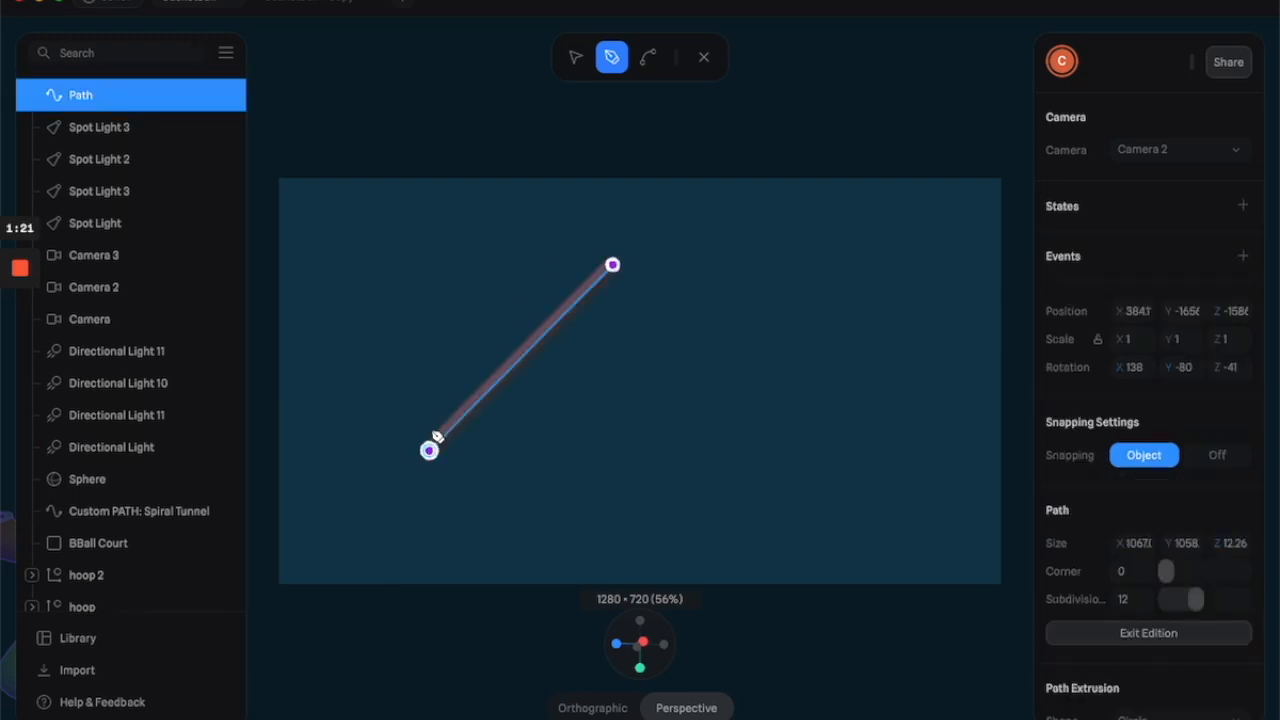
click(541, 478)
click(554, 573)
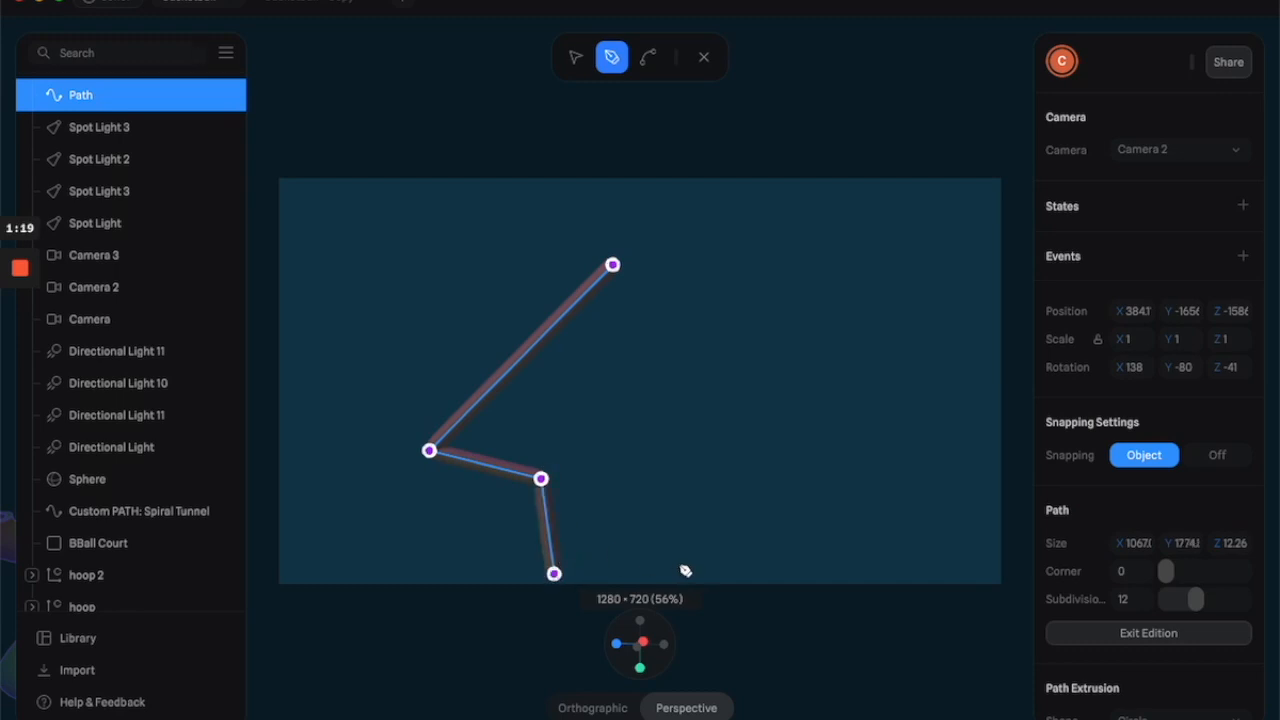
click(690, 584)
click(676, 490)
click(823, 486)
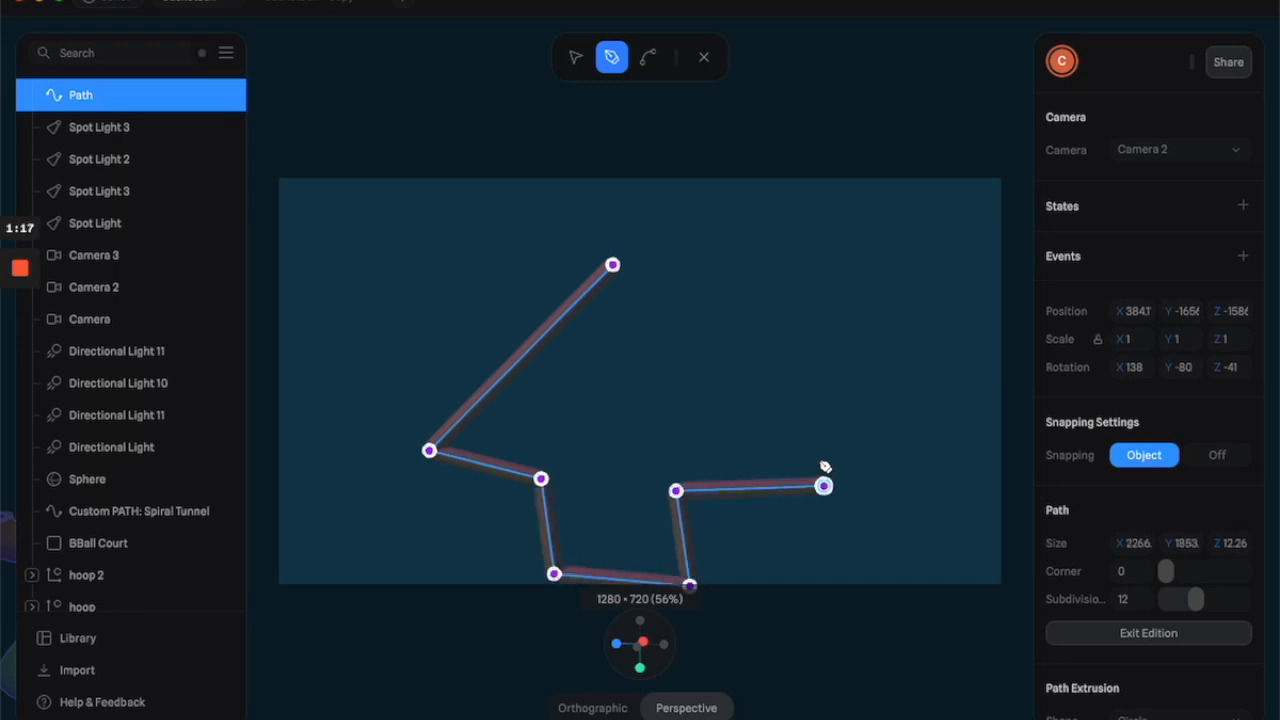
click(613, 265)
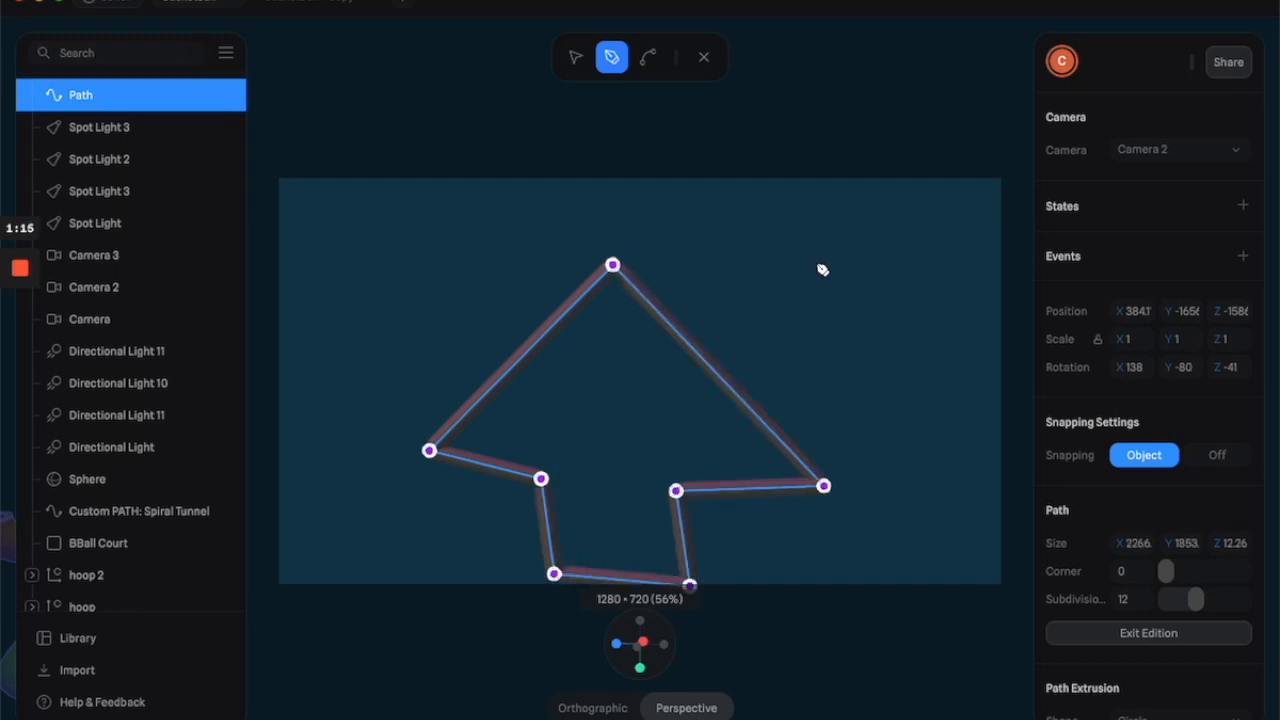
middle_drag(852, 278, 422, 257)
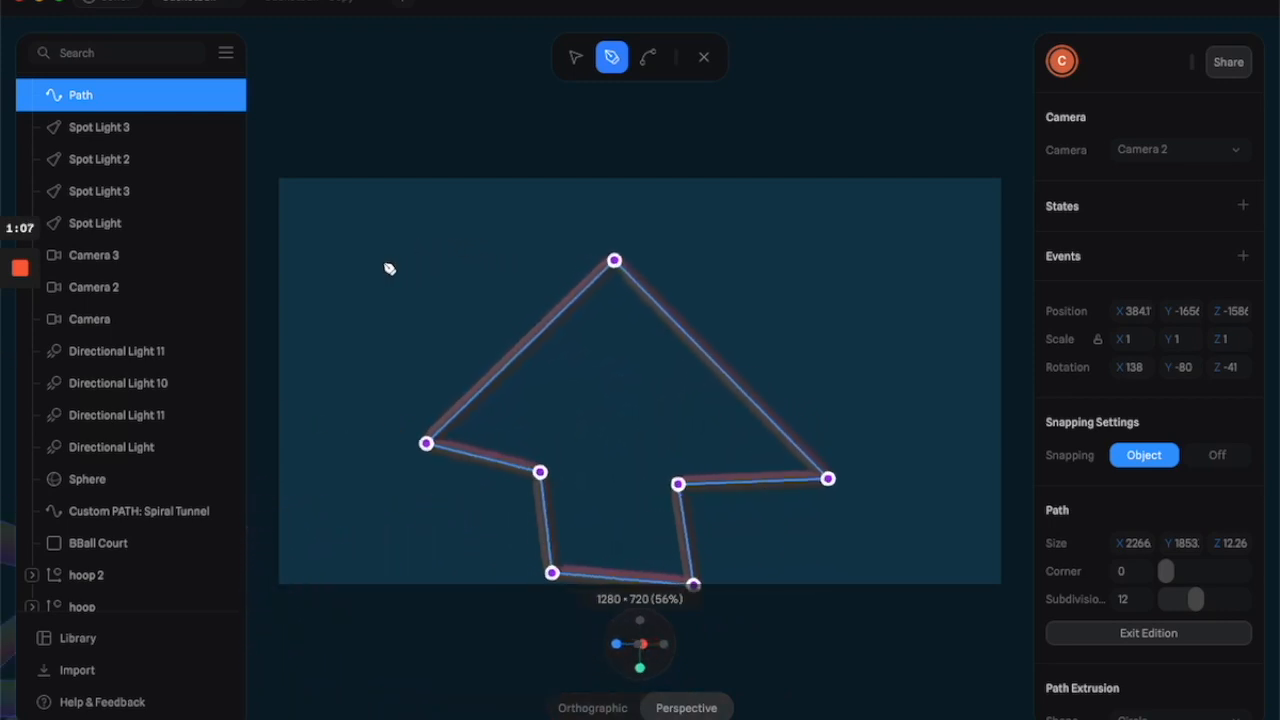
Try to round the arrow path's tip and its right-hand corner with Bezier handles.
click(647, 58)
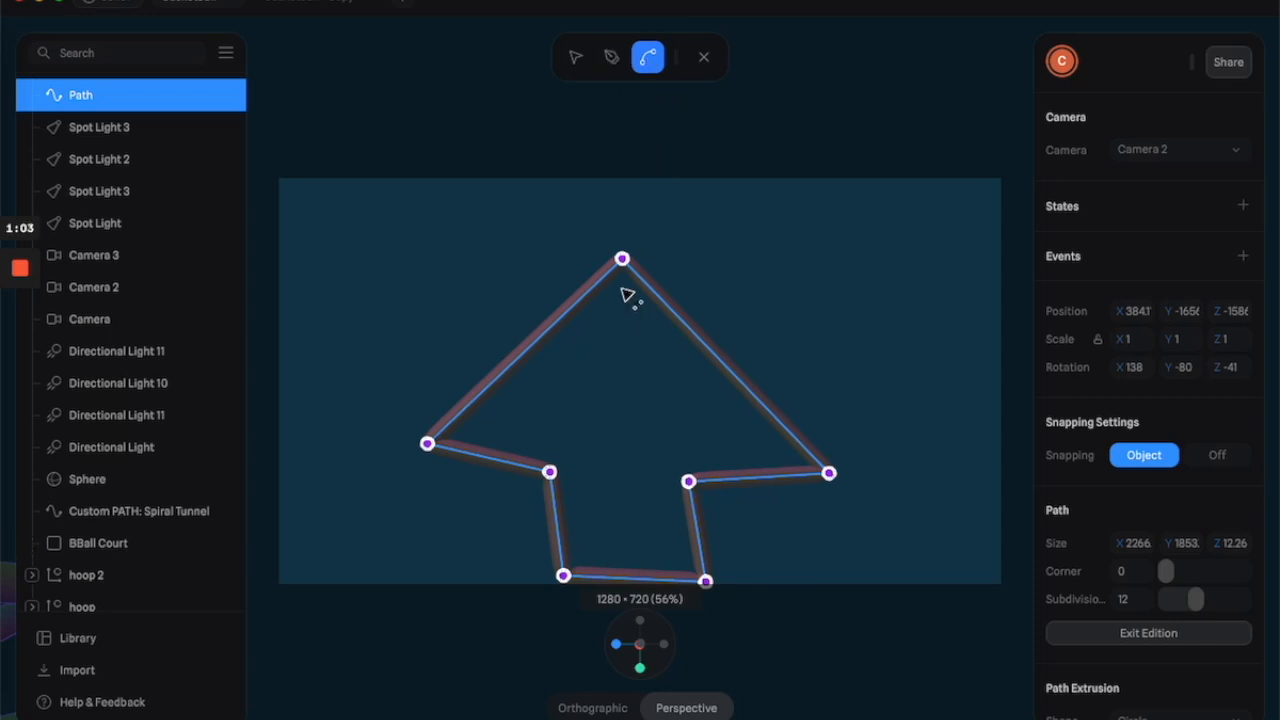
drag(622, 260, 466, 250)
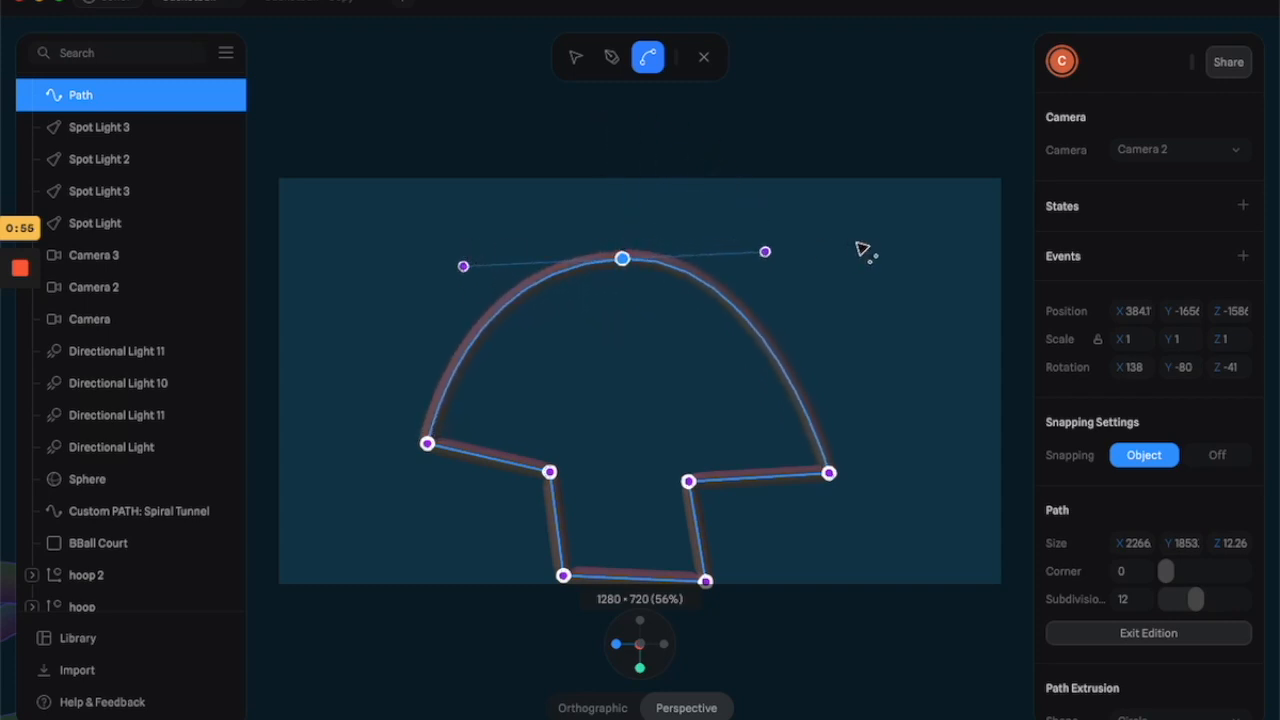
drag(763, 253, 694, 286)
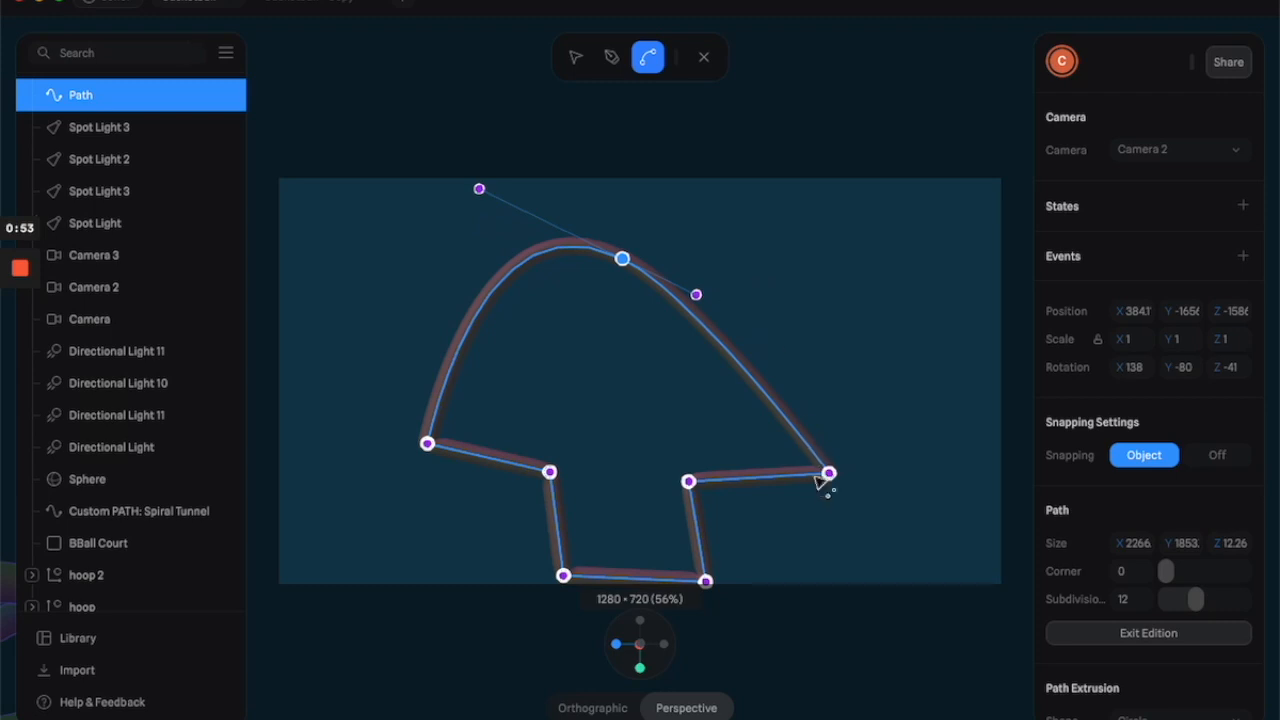
drag(829, 473, 898, 376)
click(829, 474)
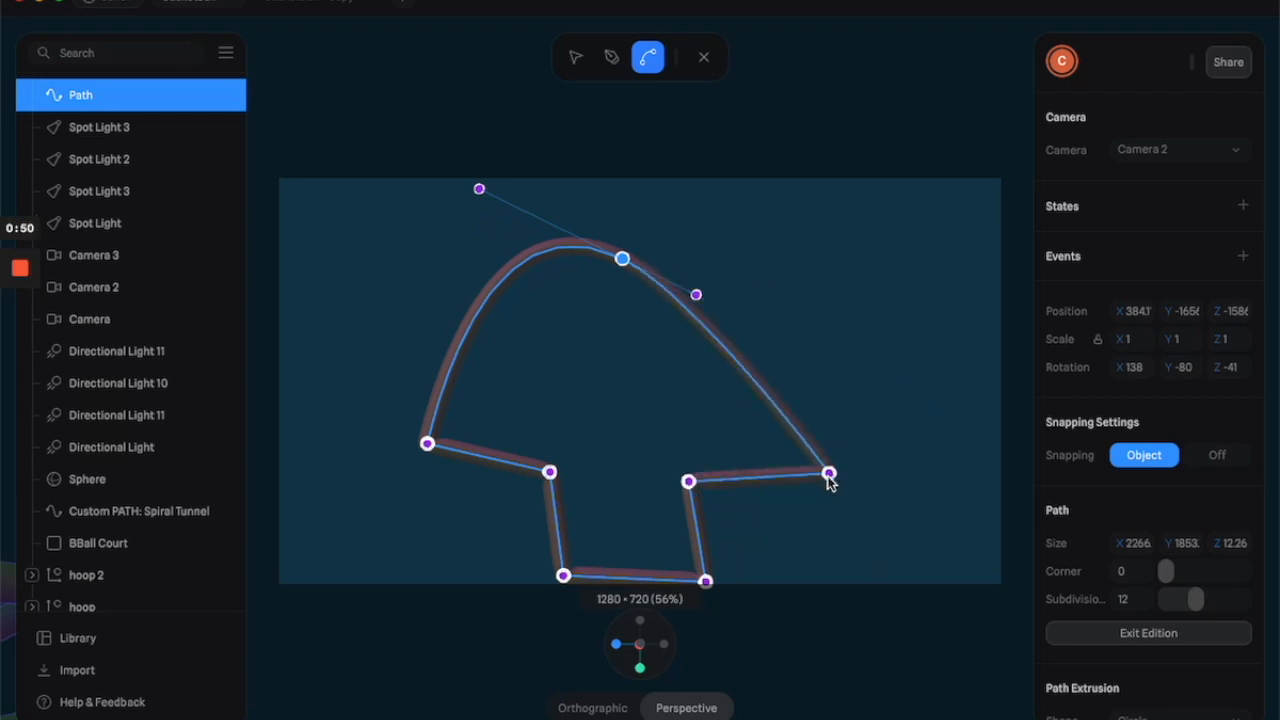
click(622, 259)
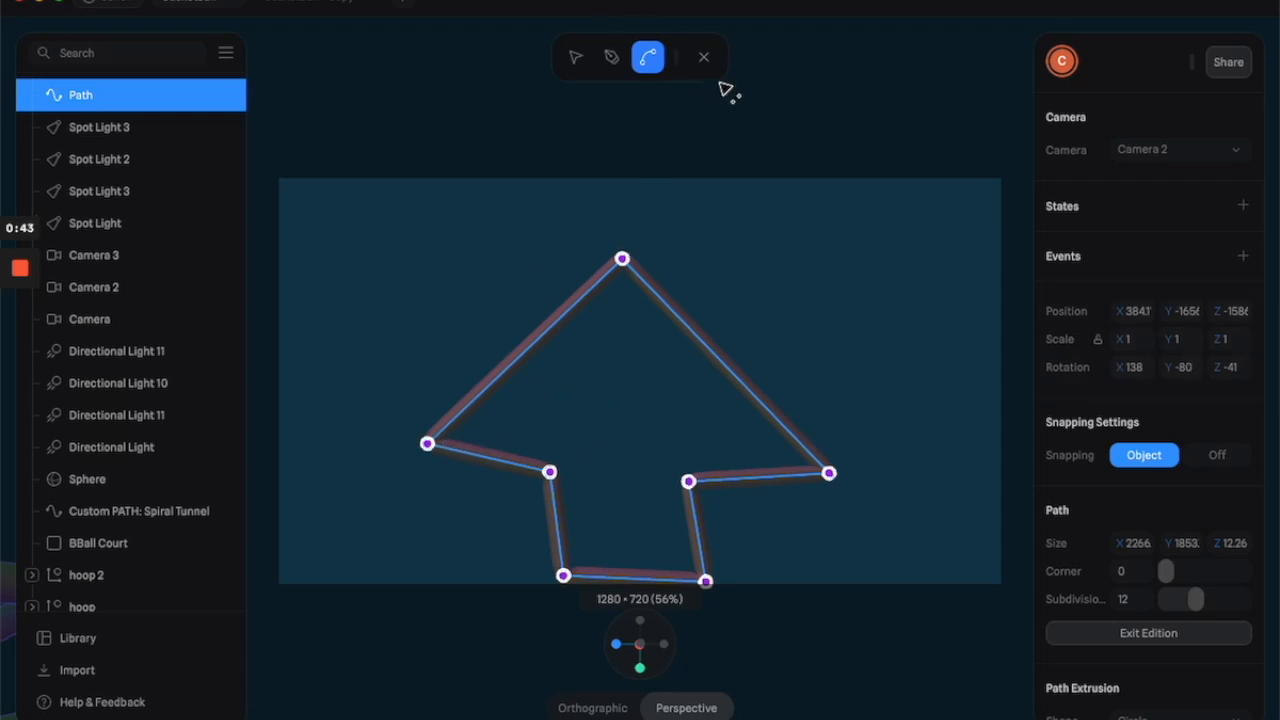
Reshape the arrow path by moving its tip, its left corner and the adjacent inner point to new positions.
click(575, 57)
drag(622, 259, 750, 256)
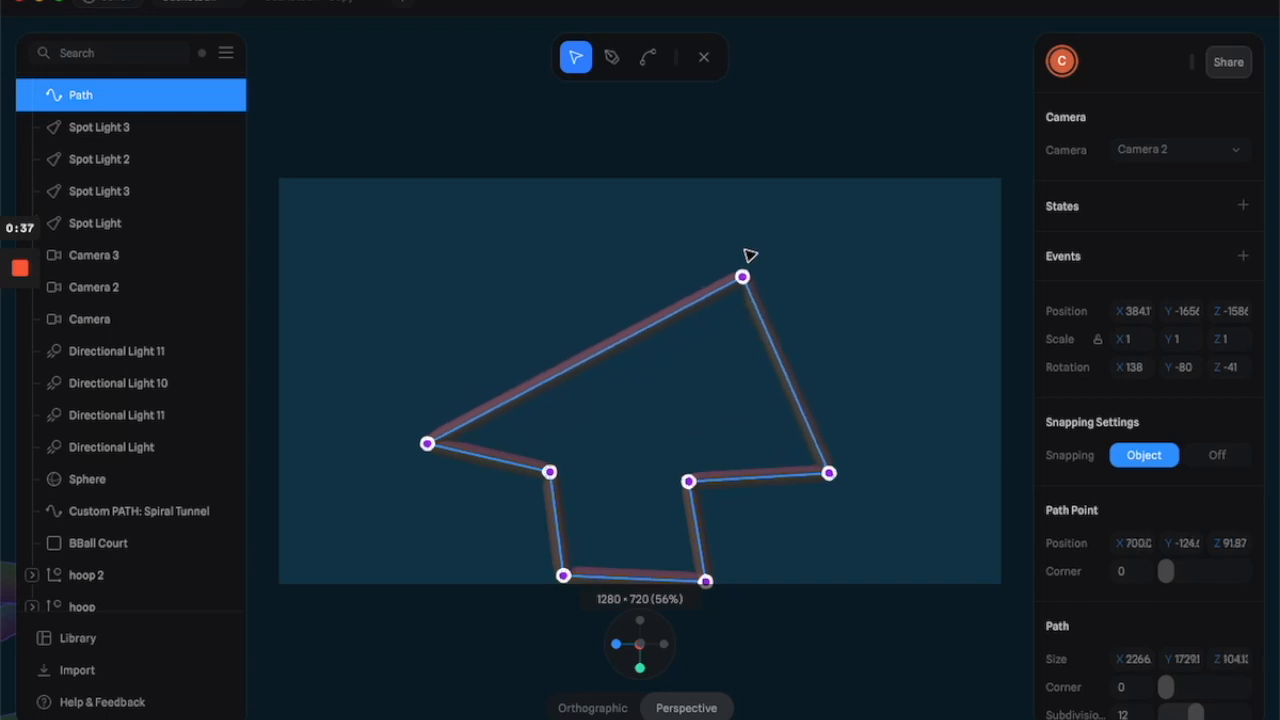
drag(429, 443, 288, 313)
click(551, 472)
drag(558, 472, 616, 357)
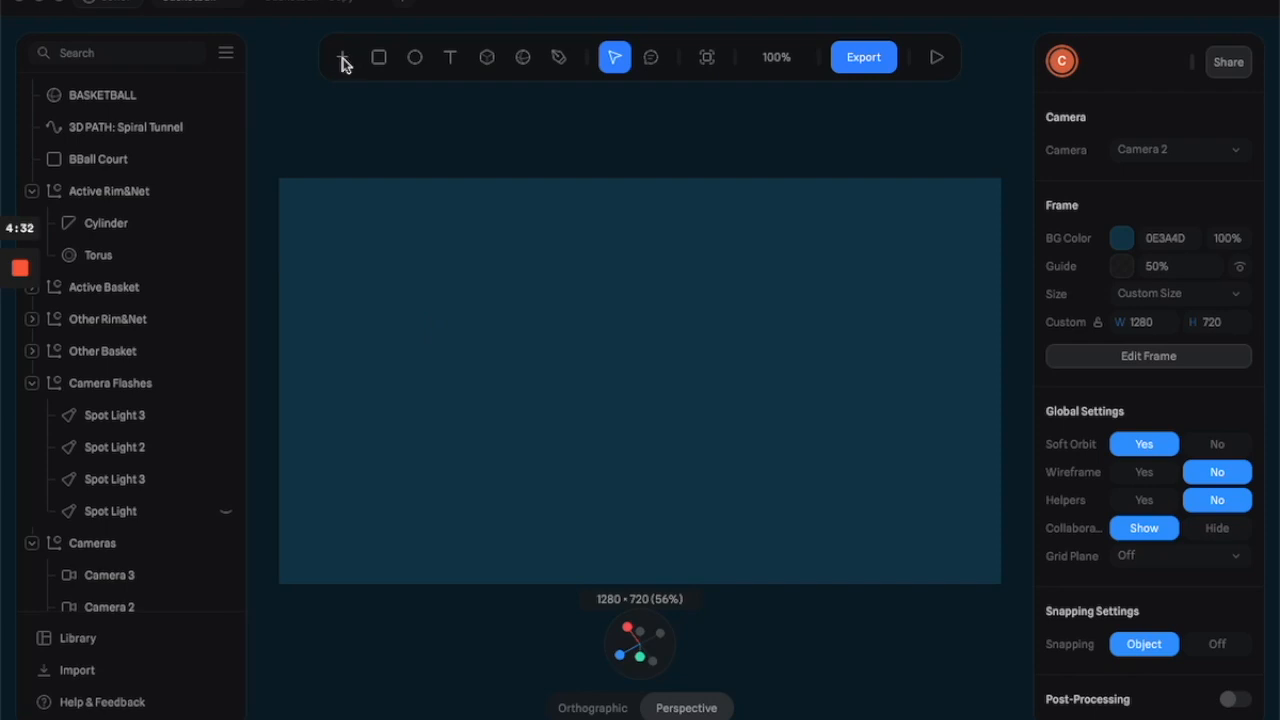
Draw a closed seven-point arrow shape about 711 by 1165 in size with the vector Pen tool.
click(558, 57)
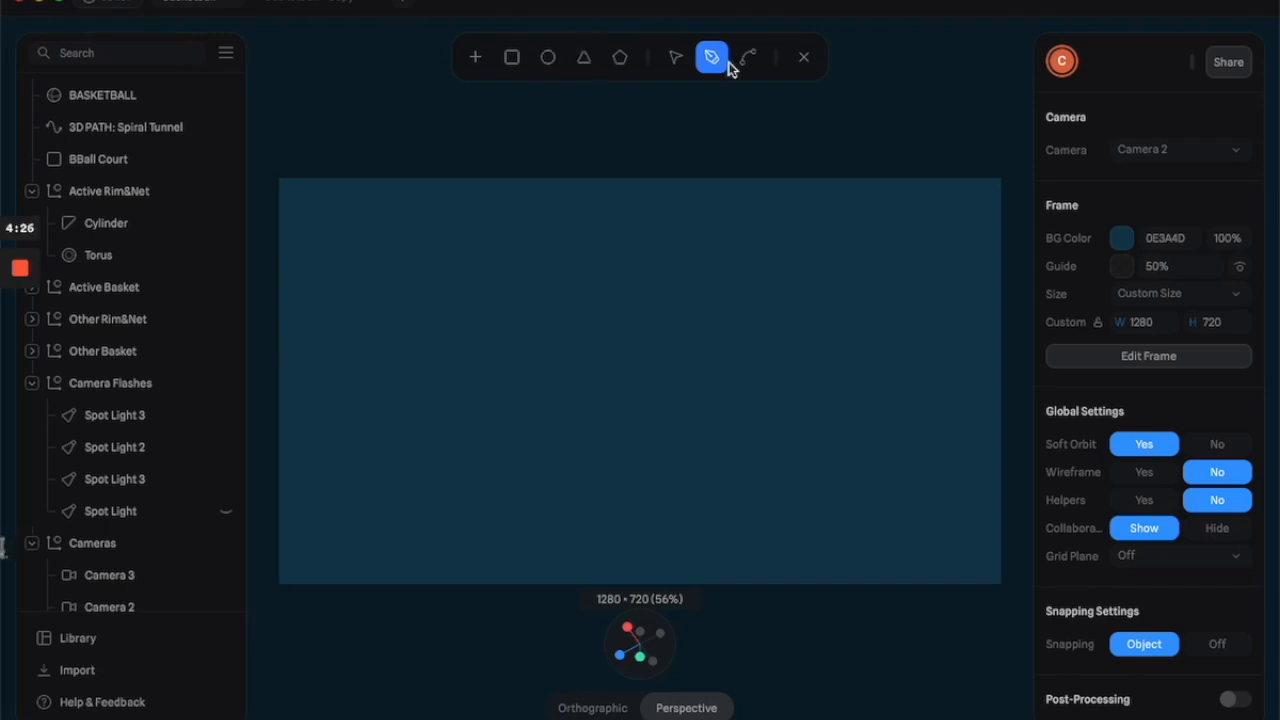
click(473, 227)
click(398, 396)
click(463, 404)
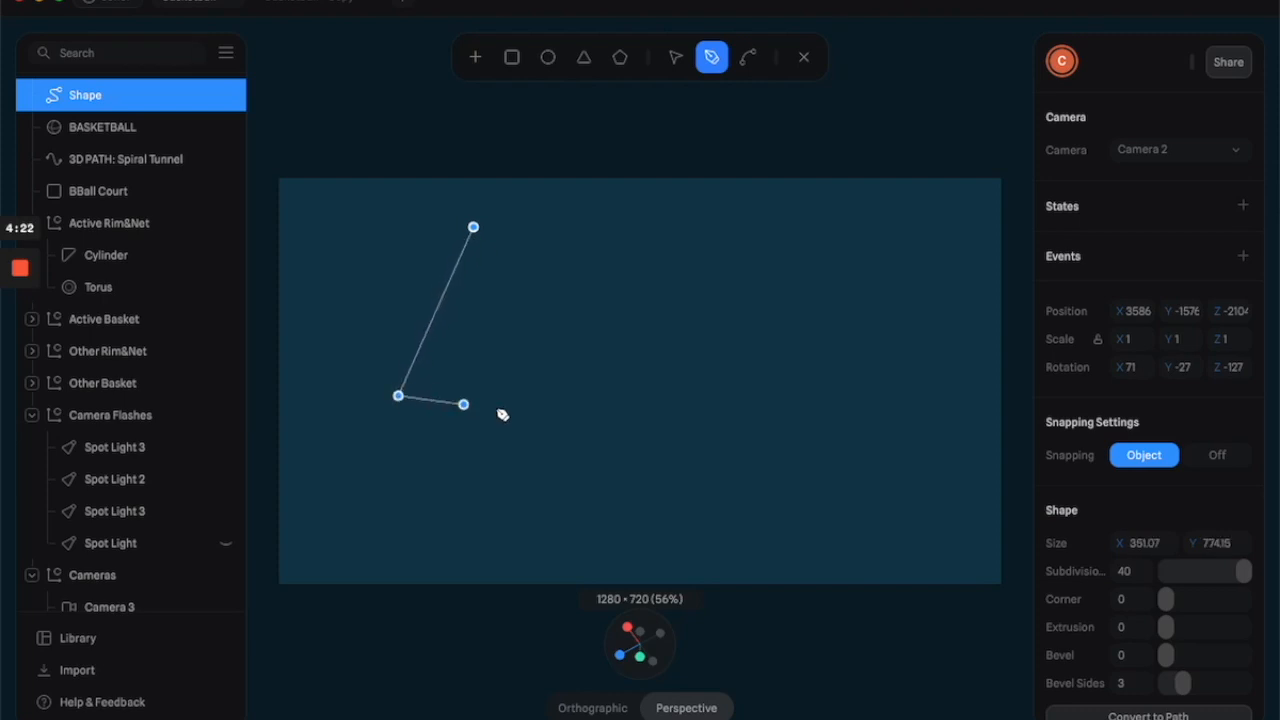
click(462, 397)
click(462, 473)
click(520, 480)
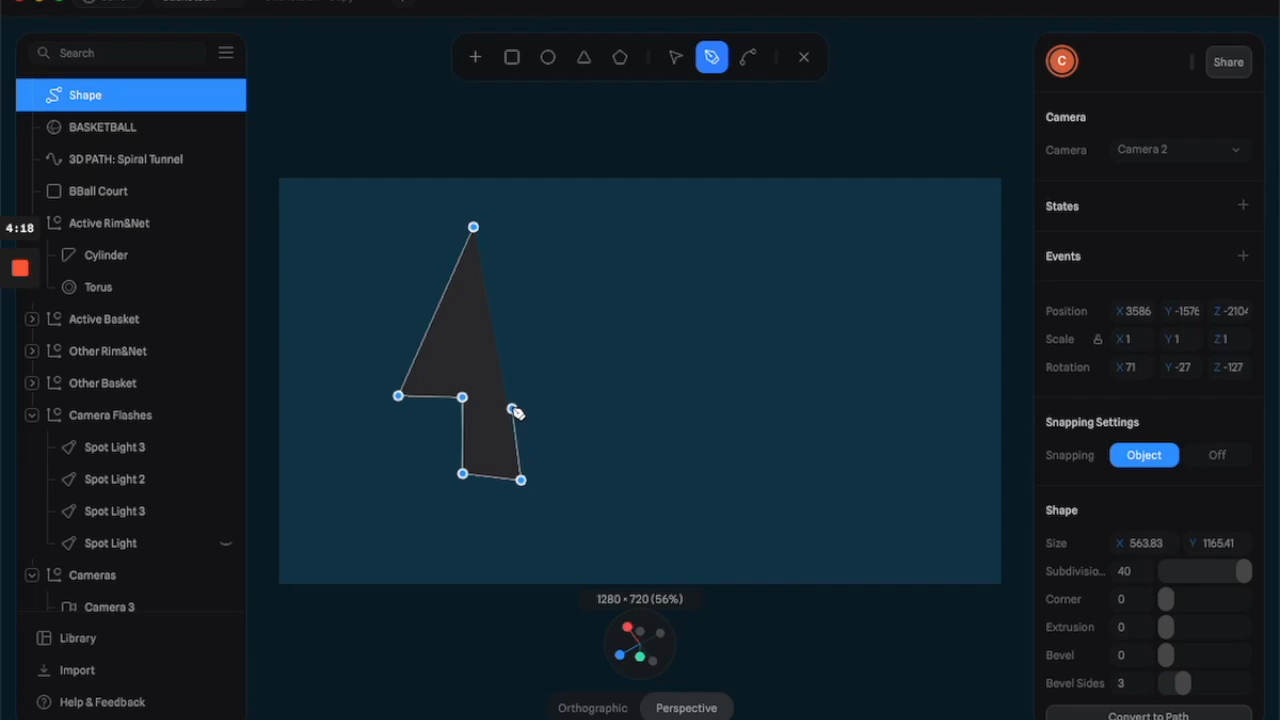
click(513, 396)
click(553, 395)
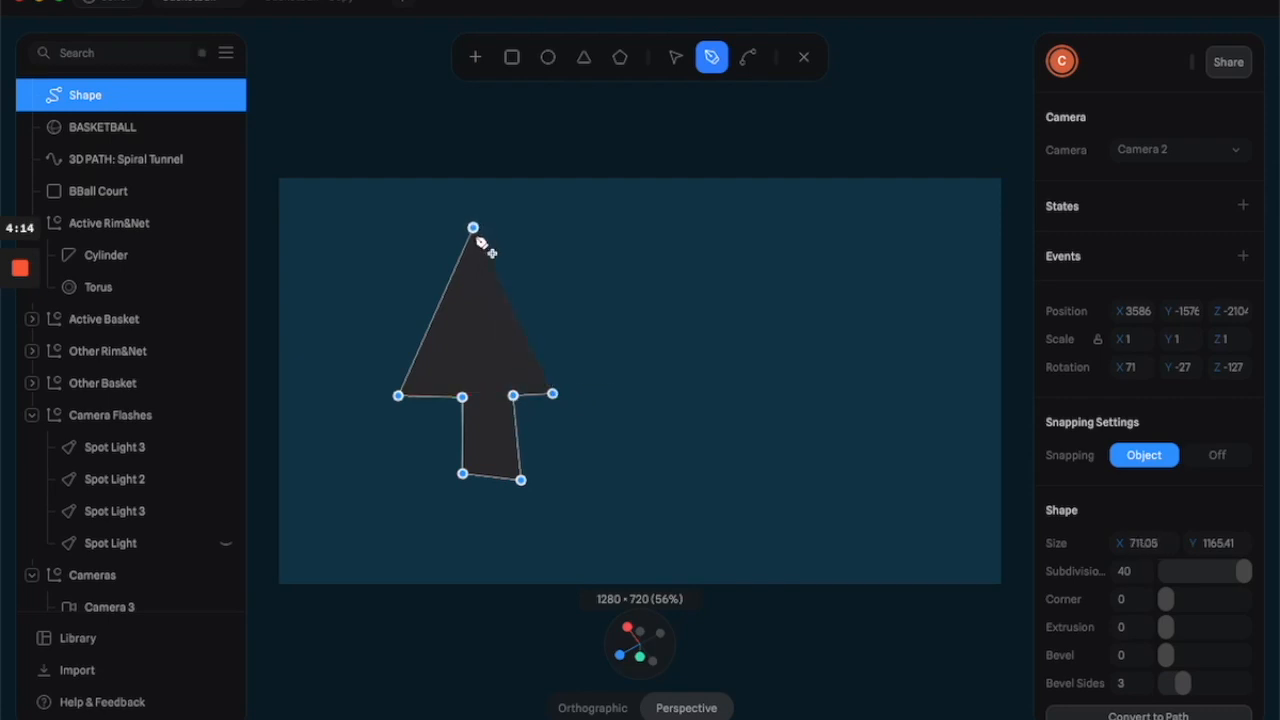
click(474, 229)
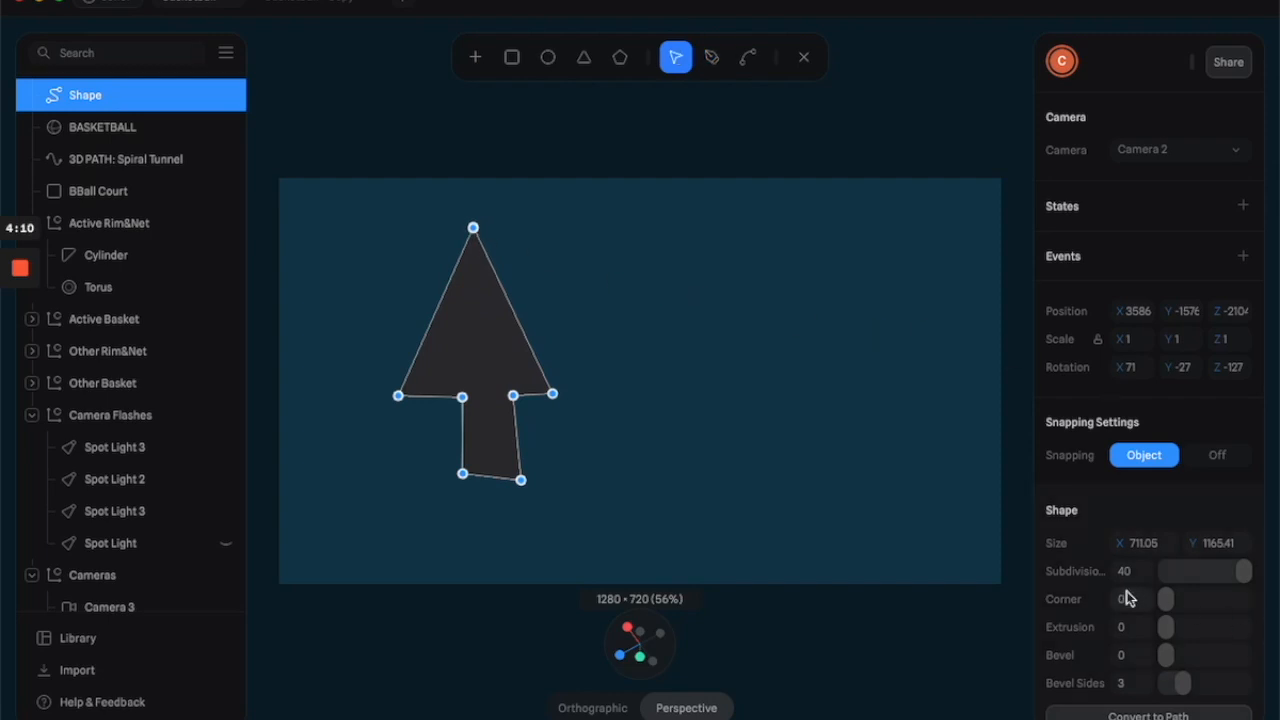
Set the arrow shape's extrusion depth to 128 to give it thickness.
alt+drag(978, 538, 600, 520)
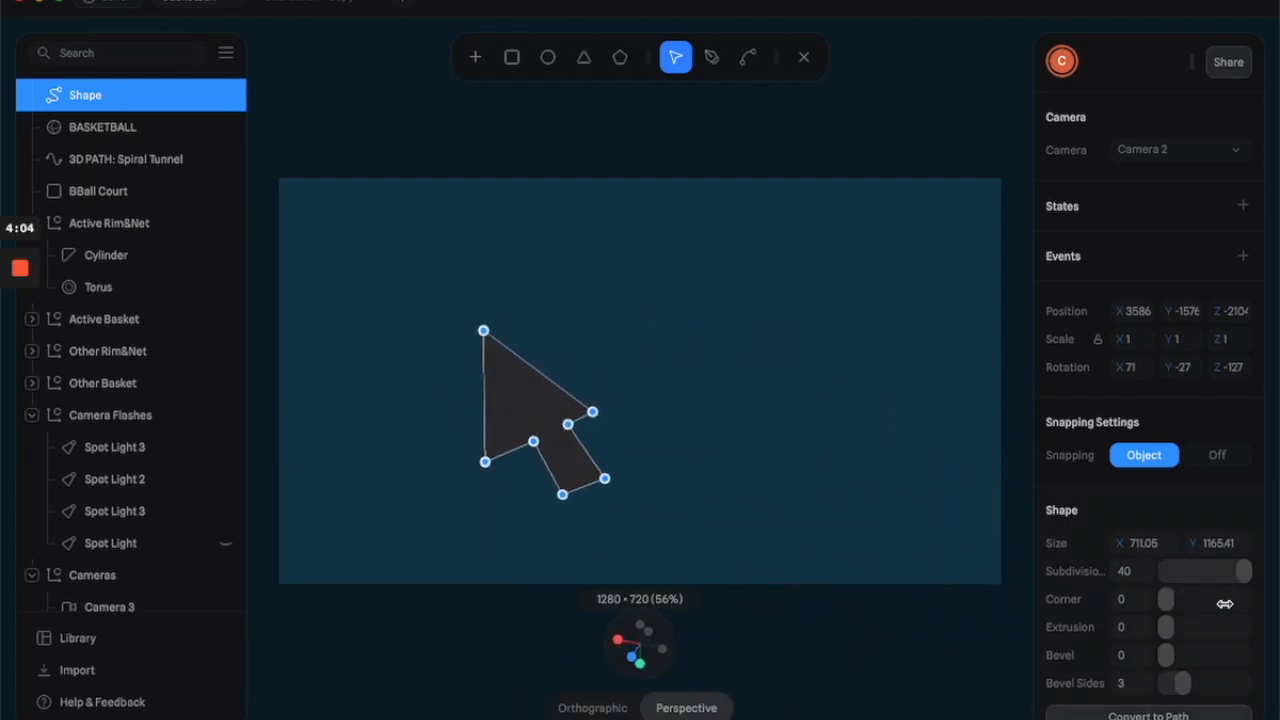
drag(1166, 626, 1189, 626)
alt+drag(764, 478, 823, 443)
drag(1222, 627, 1279, 629)
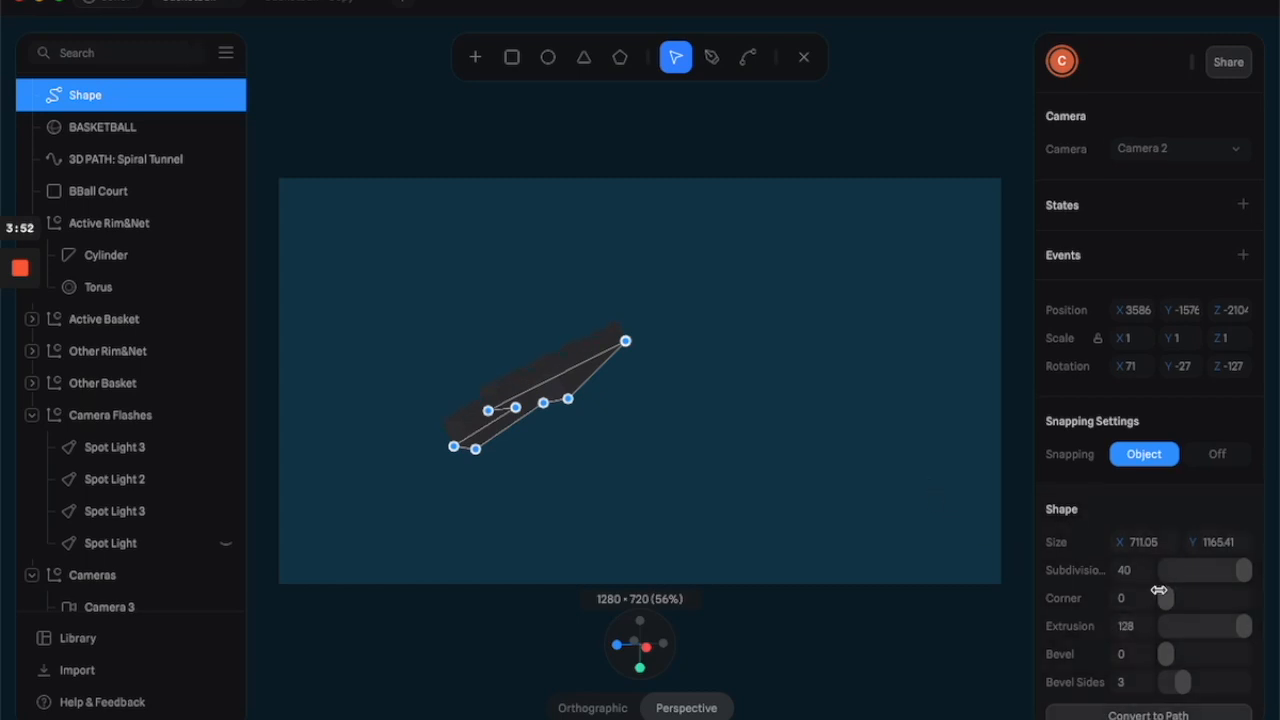
Convert the extruded arrow shape to a path, and stretch it to a scale of 2.54 along Z.
scroll(1152, 605, down, 1)
click(1152, 679)
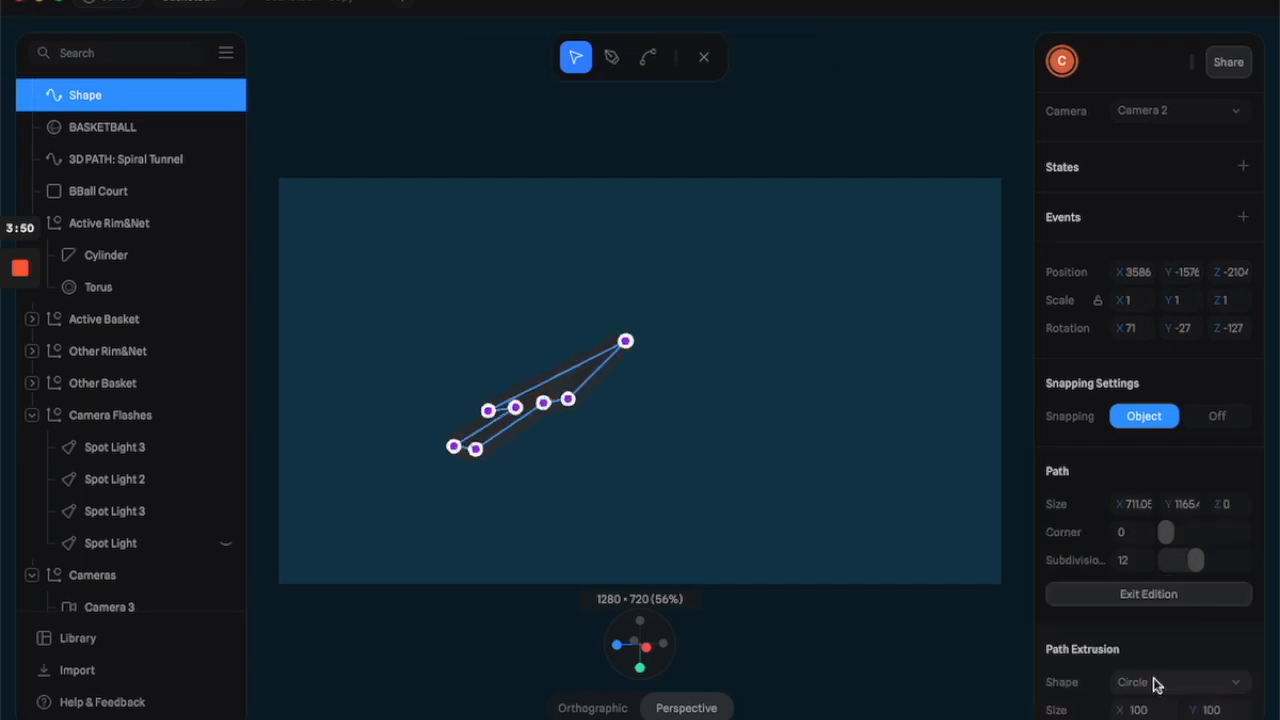
click(1160, 596)
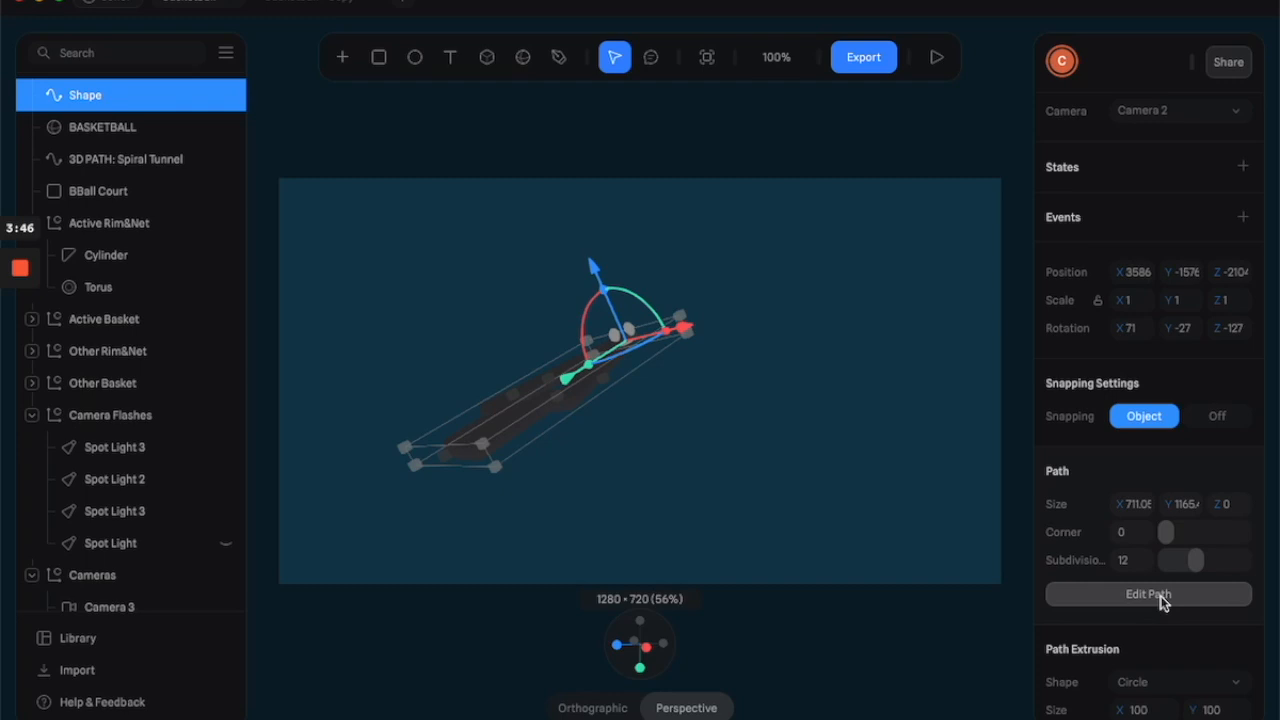
drag(604, 291, 540, 265)
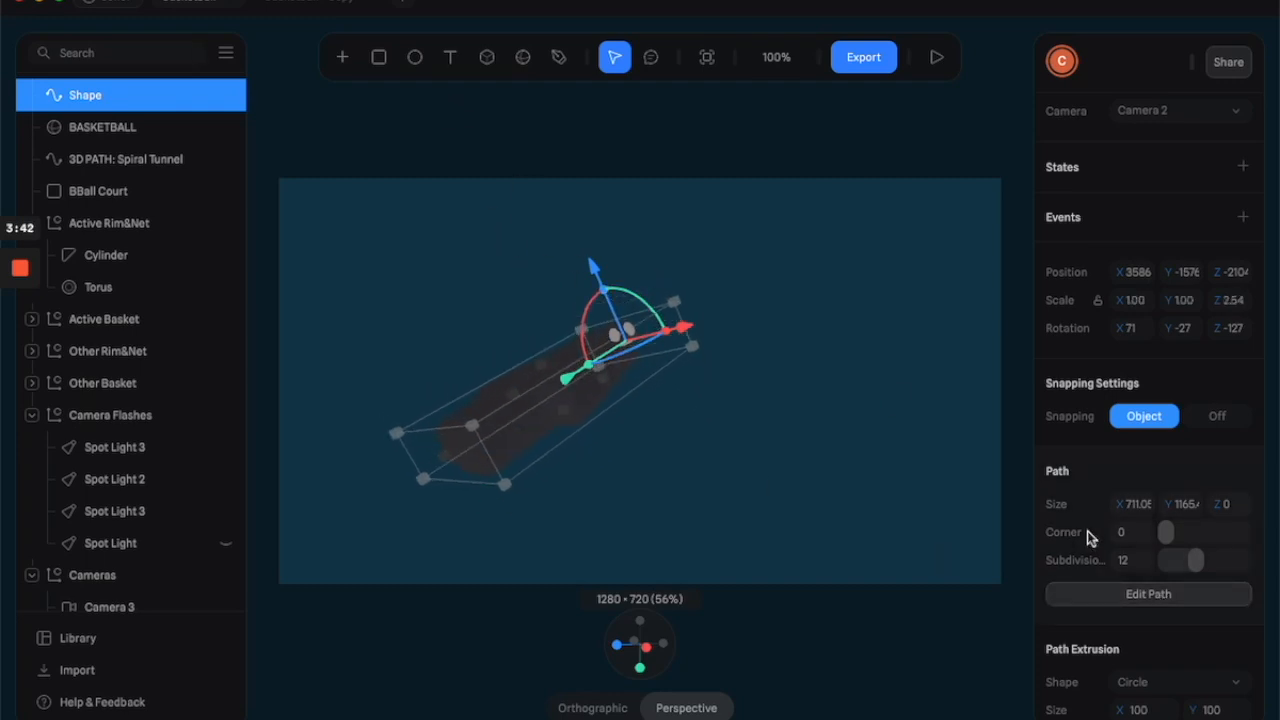
Add a Normal layer on top of the material of the path converted from the arrow shape.
scroll(1150, 500, down, 10)
scroll(1182, 186, up, 1)
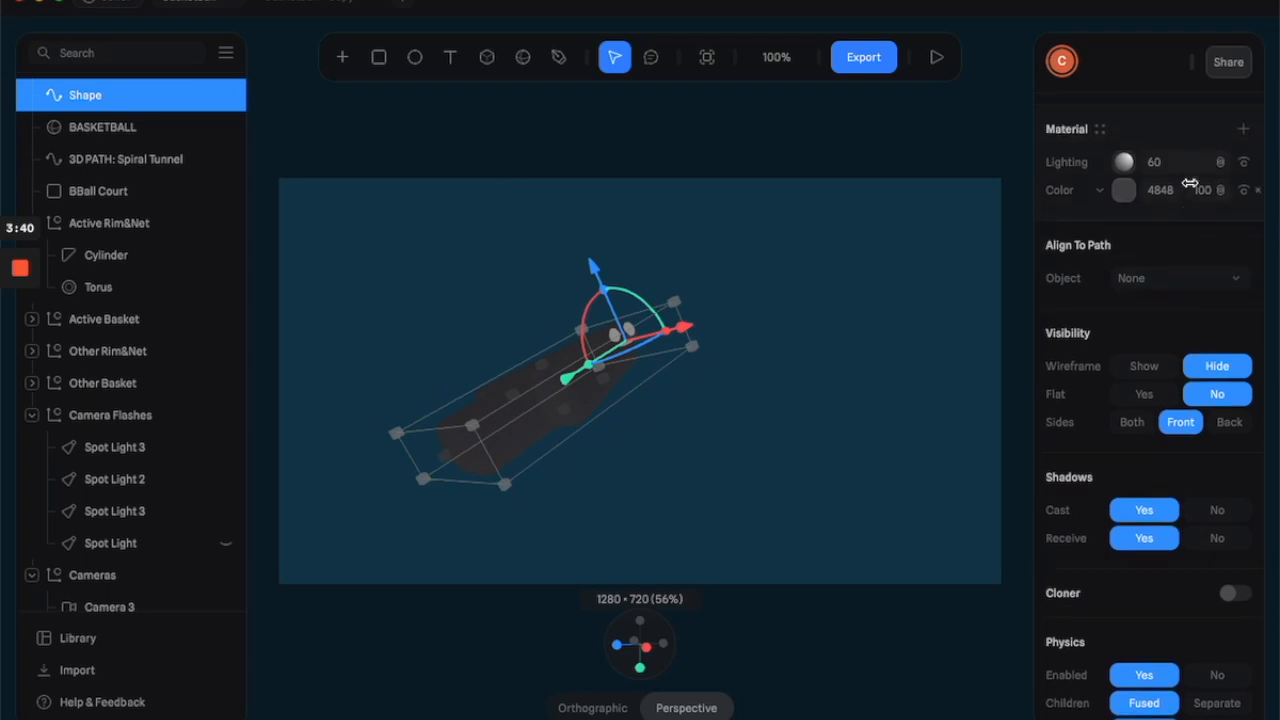
click(1244, 134)
click(1104, 167)
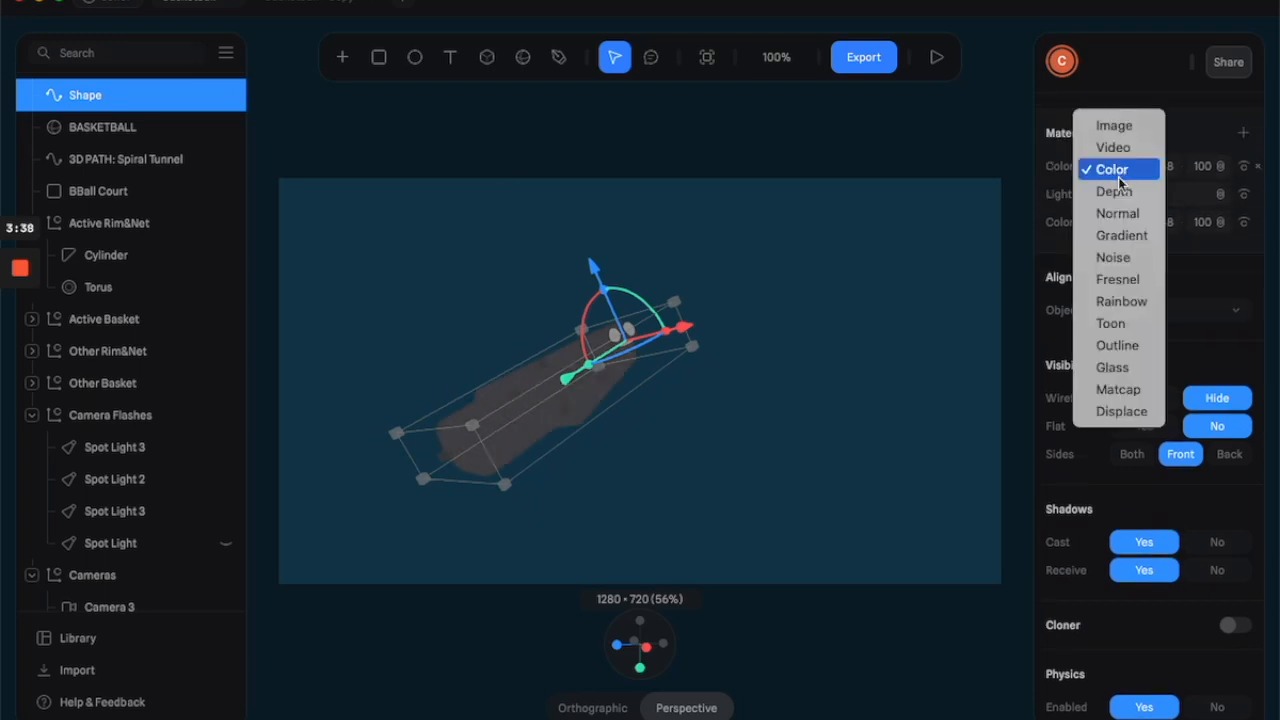
click(1124, 218)
mouse_move(615, 510)
alt+mouse_down()
mouse_move(680, 540)
mouse_move(704, 582)
mouse_move(826, 591)
mouse_move(874, 360)
mouse_move(971, 331)
alt+mouse_up()
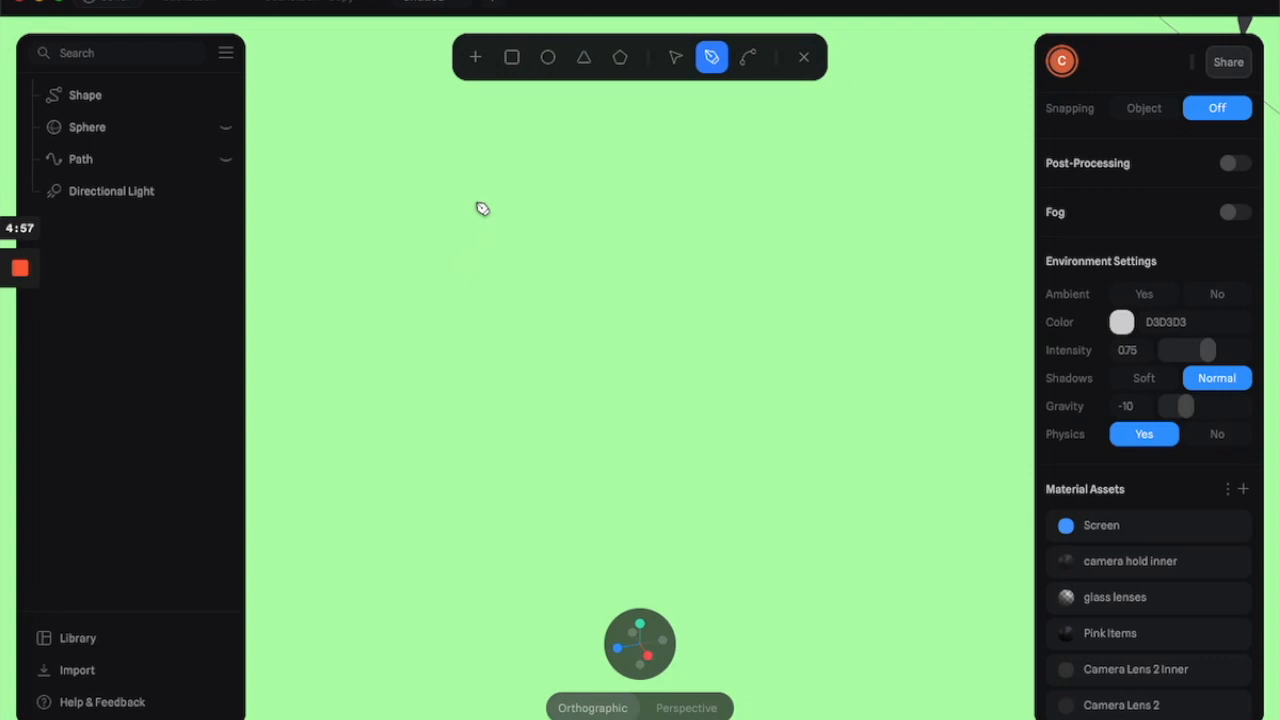
Draw a closed four-pointed star with eight points, about 110 by 136 in size, using the vector Pen tool.
click(476, 201)
click(461, 307)
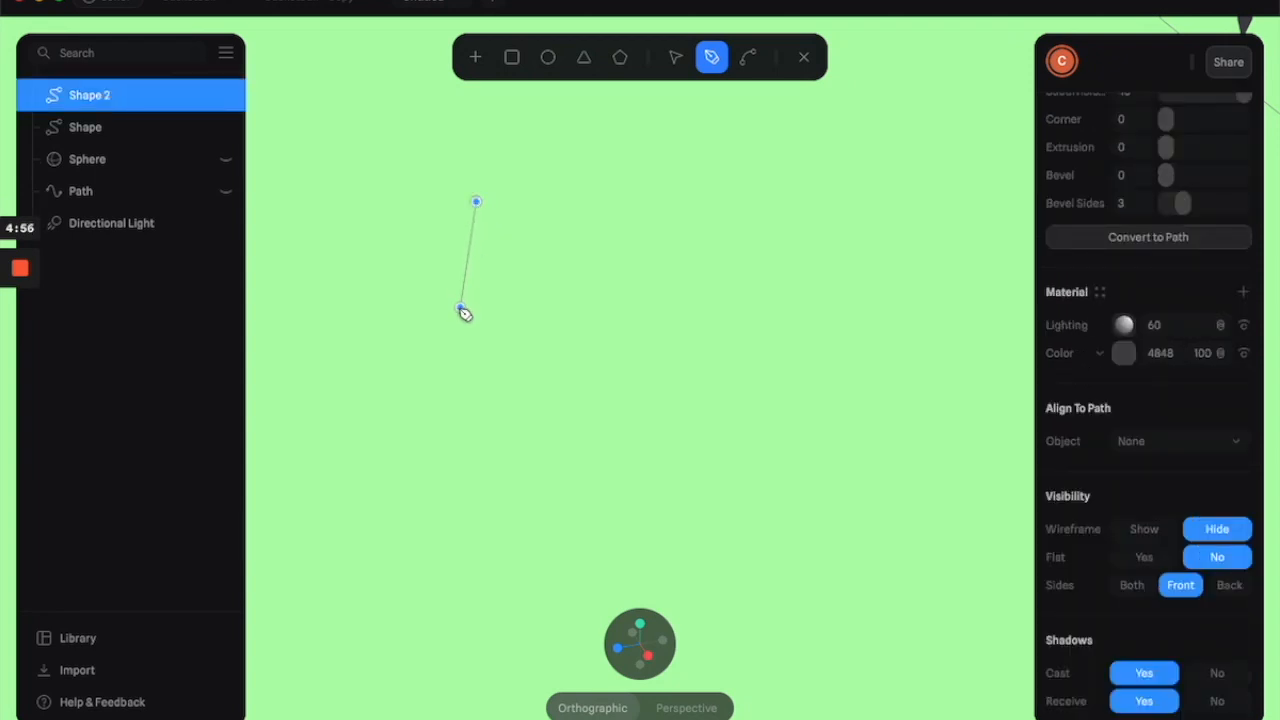
click(368, 328)
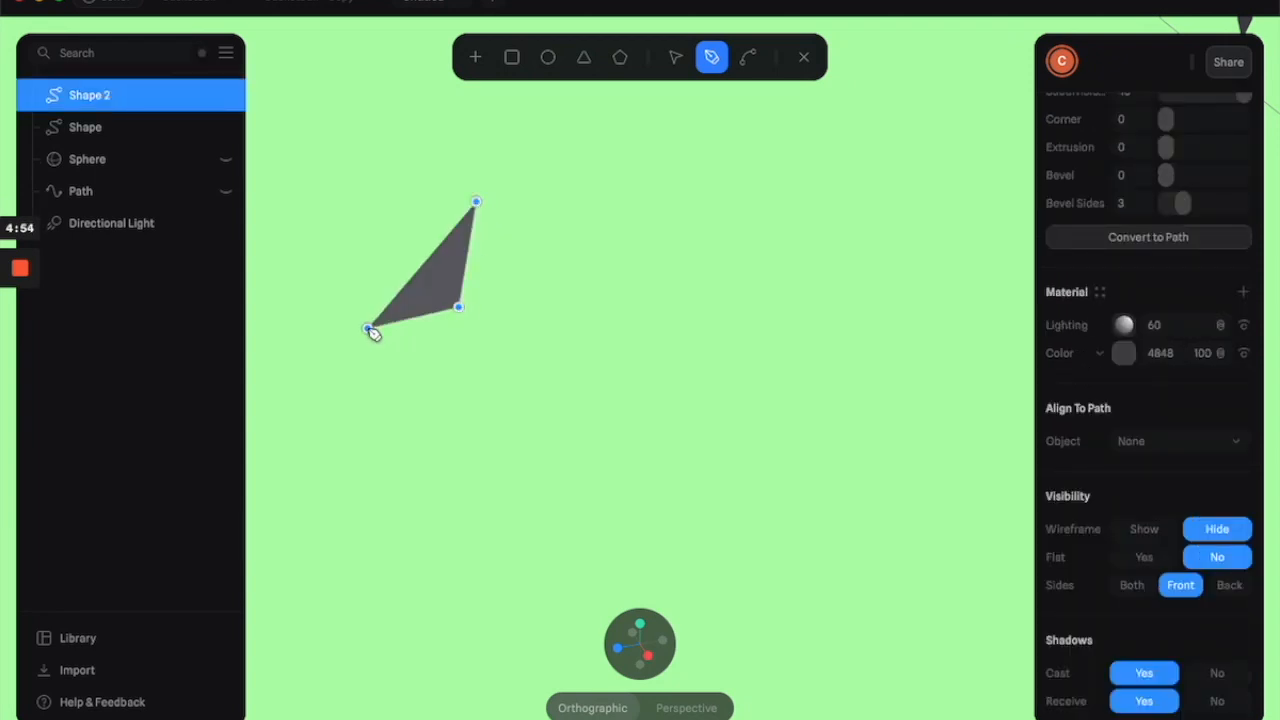
click(454, 359)
click(461, 479)
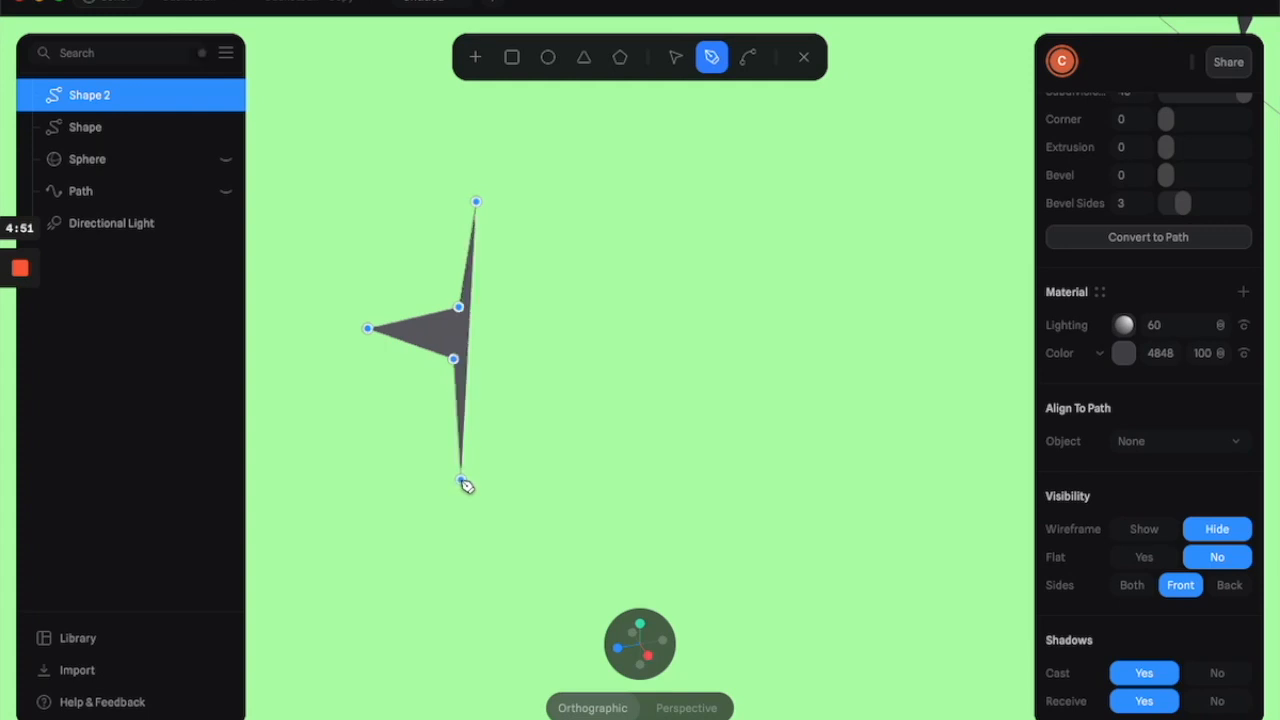
click(498, 362)
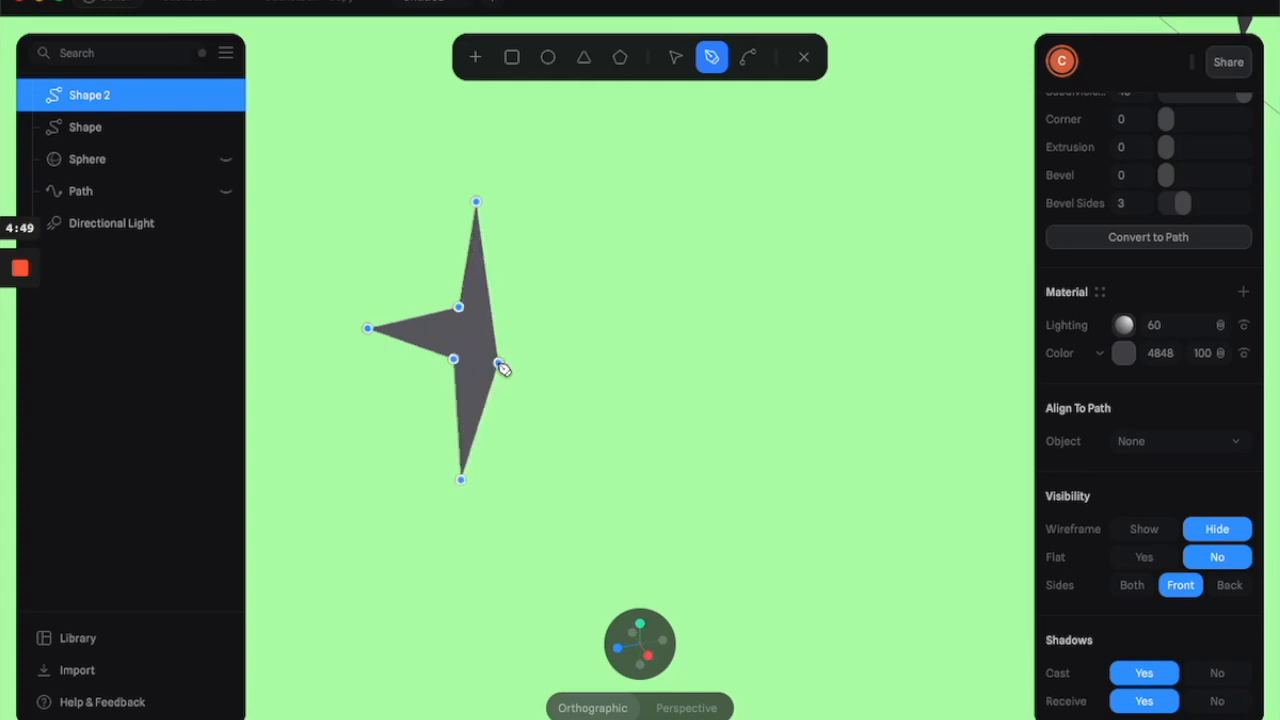
click(593, 353)
click(502, 299)
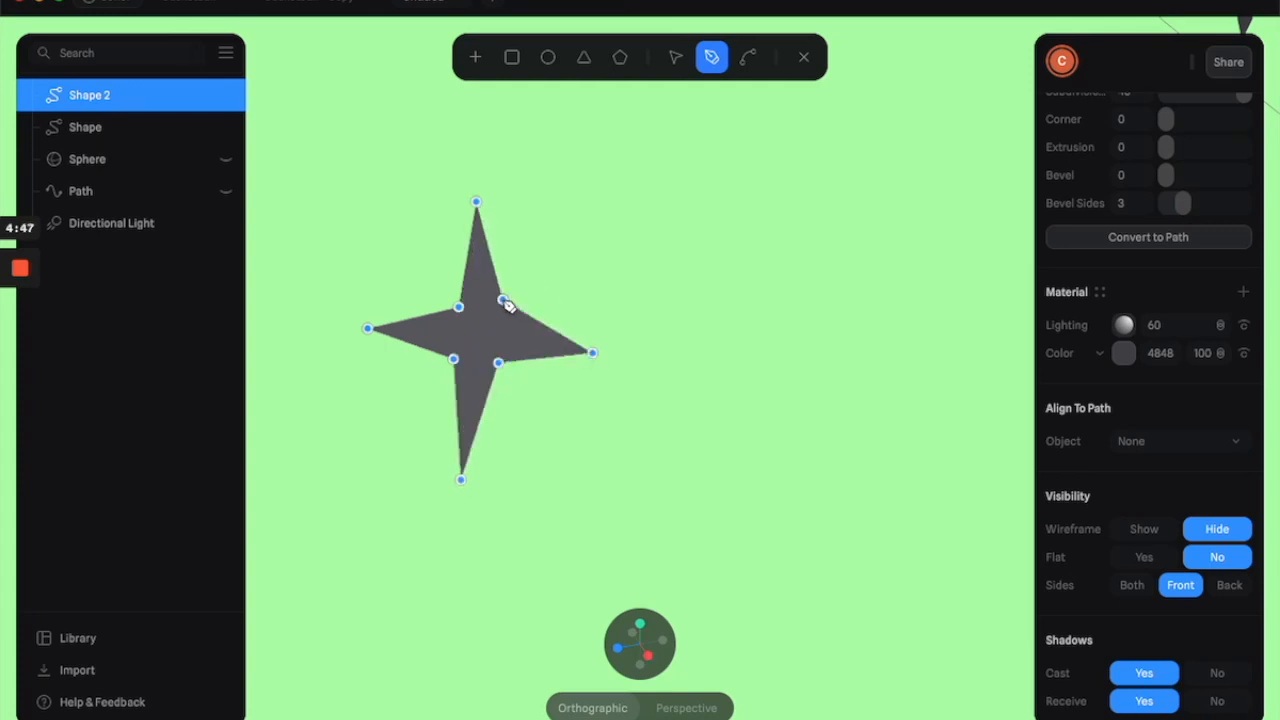
click(477, 202)
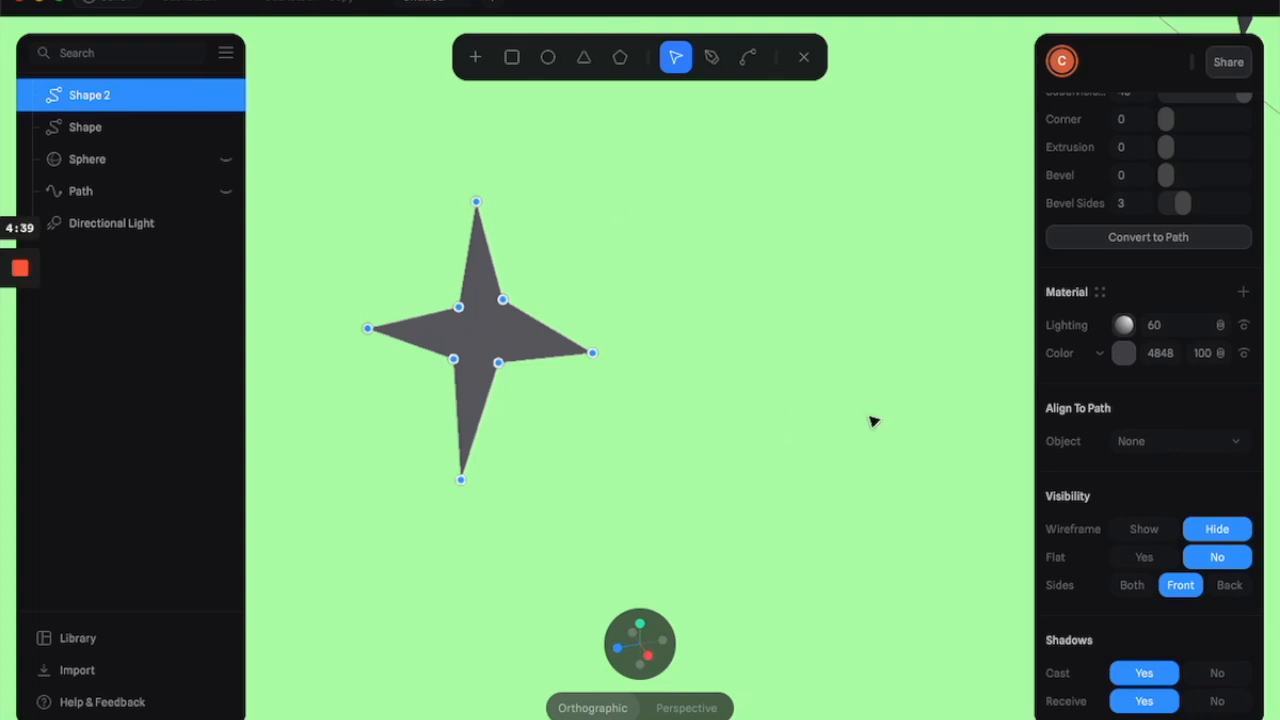
click(804, 57)
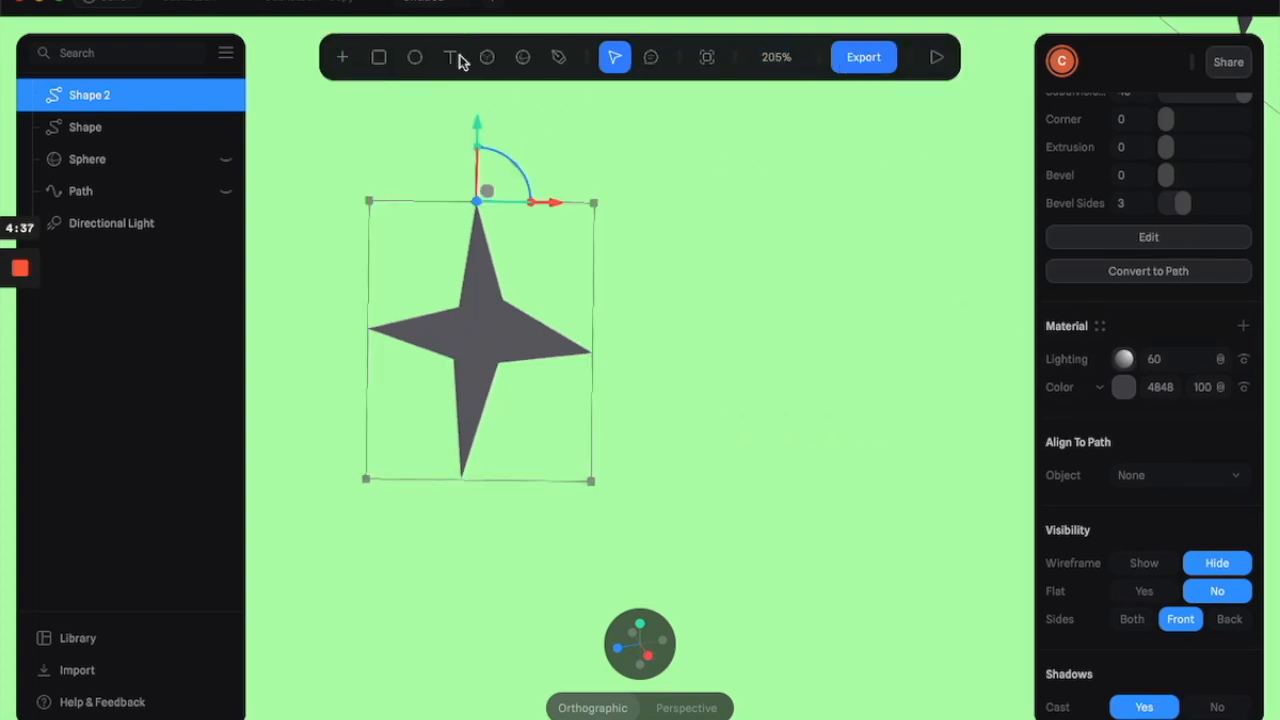
Draw a closed four-point diamond as a 3D path, about 158 by 247 in size, beside the star.
click(343, 60)
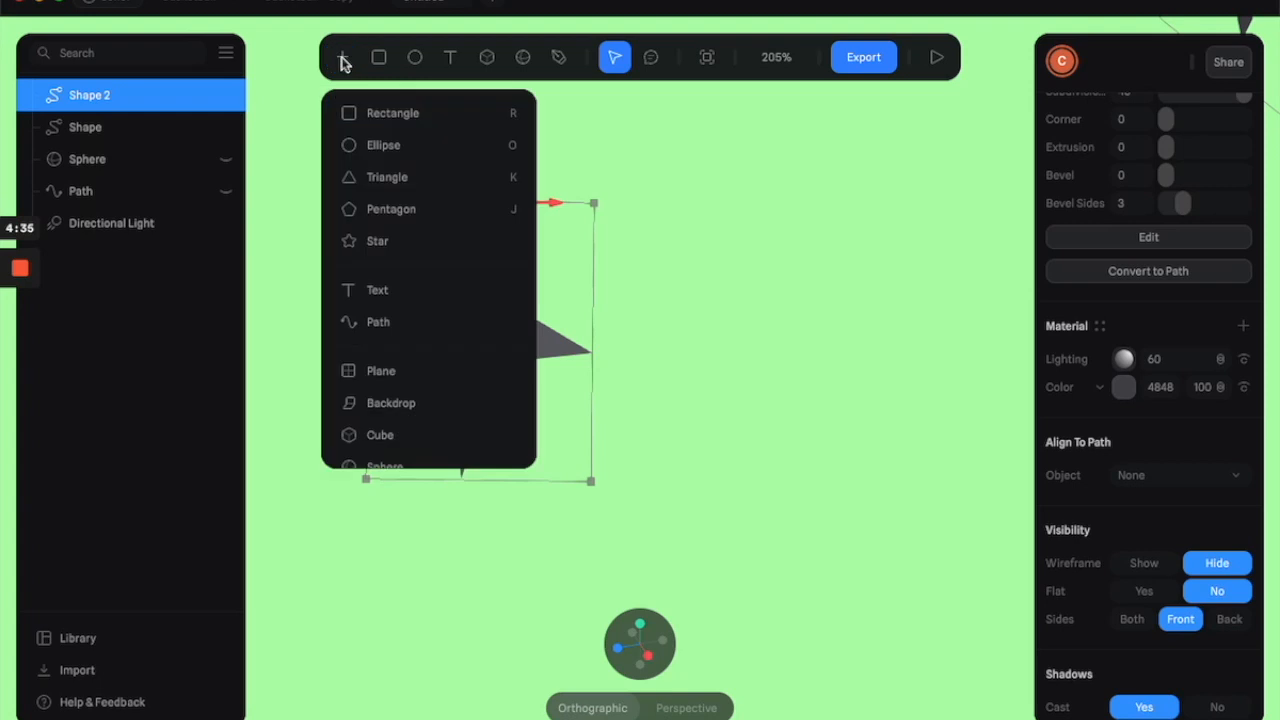
click(384, 334)
scroll(1214, 251, up, 3)
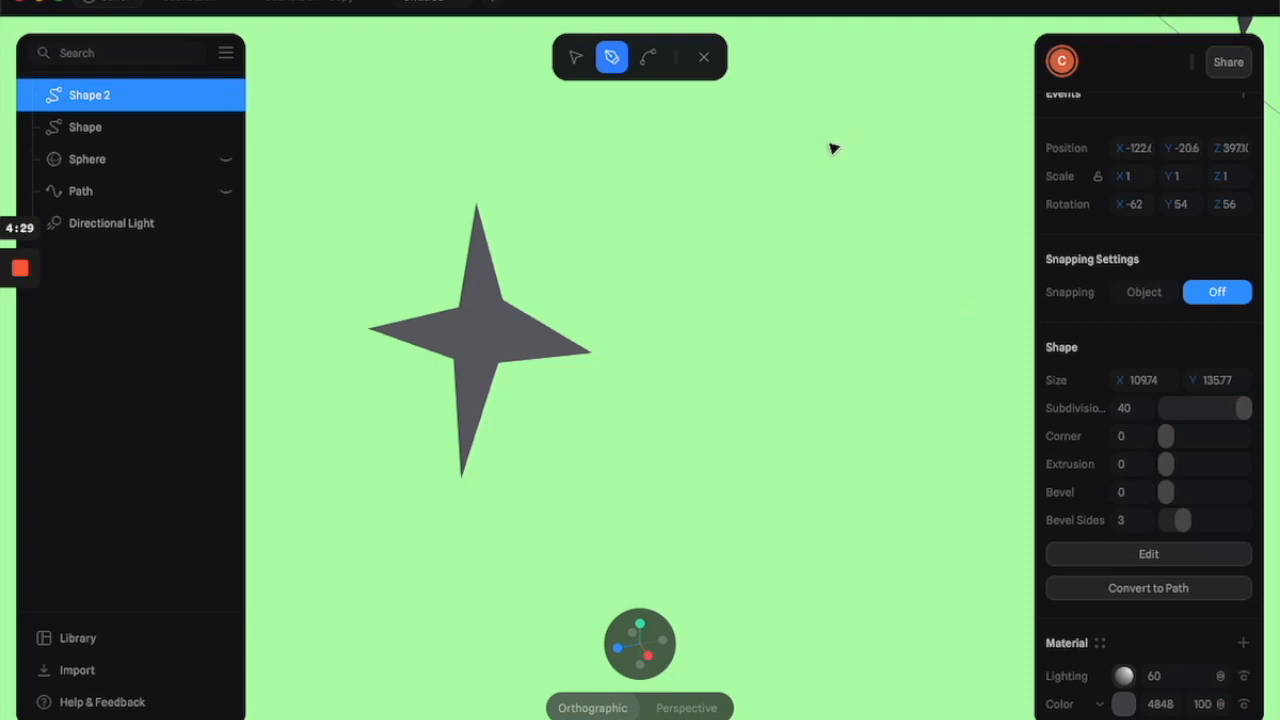
click(828, 173)
click(680, 397)
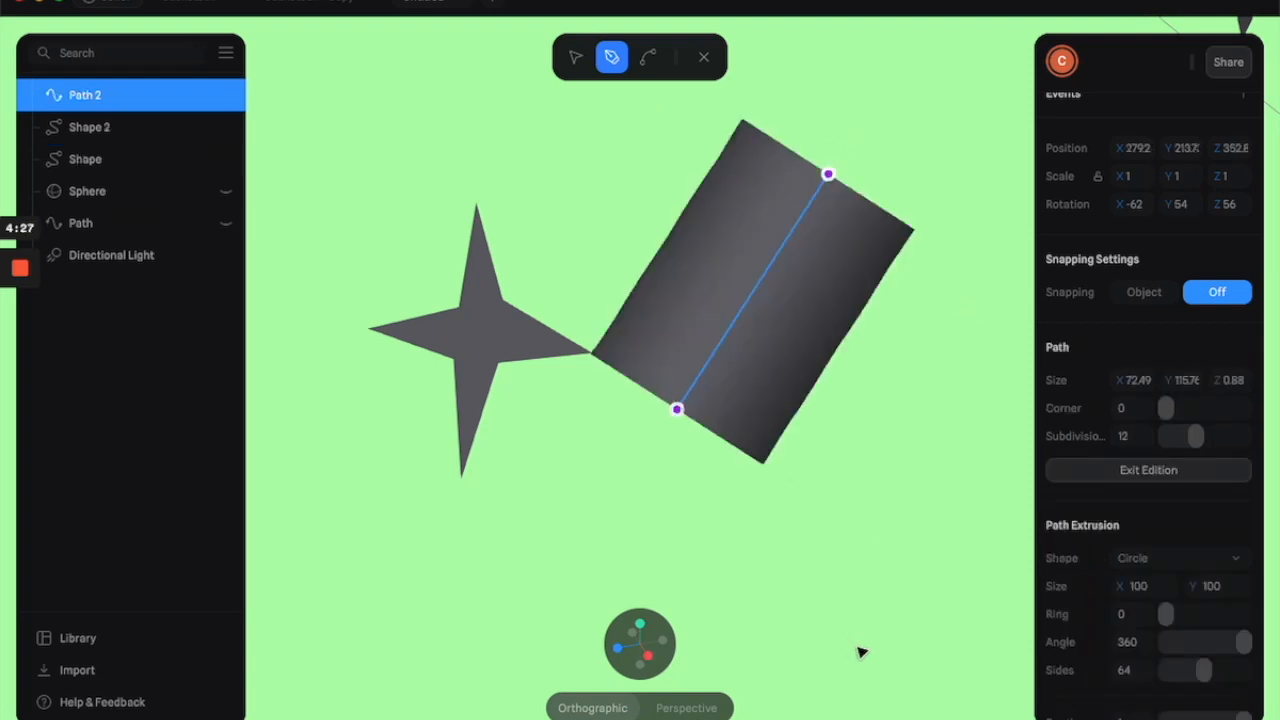
click(845, 680)
click(1000, 473)
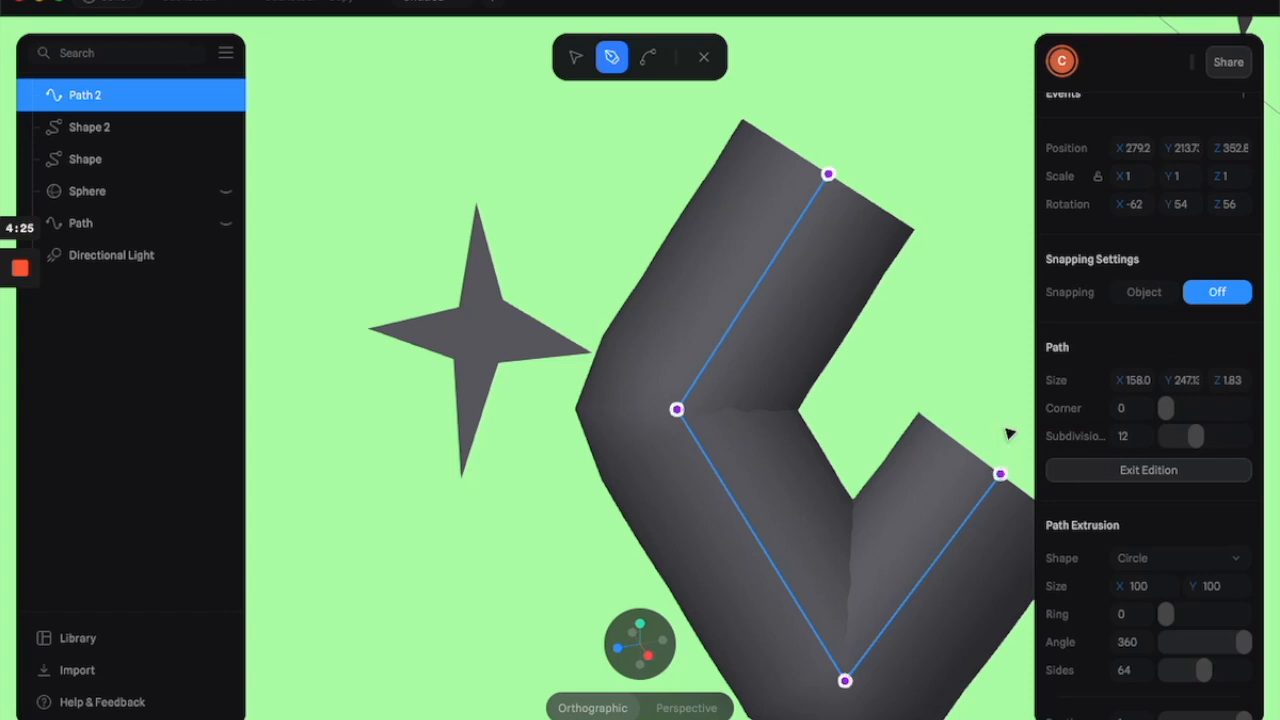
click(828, 173)
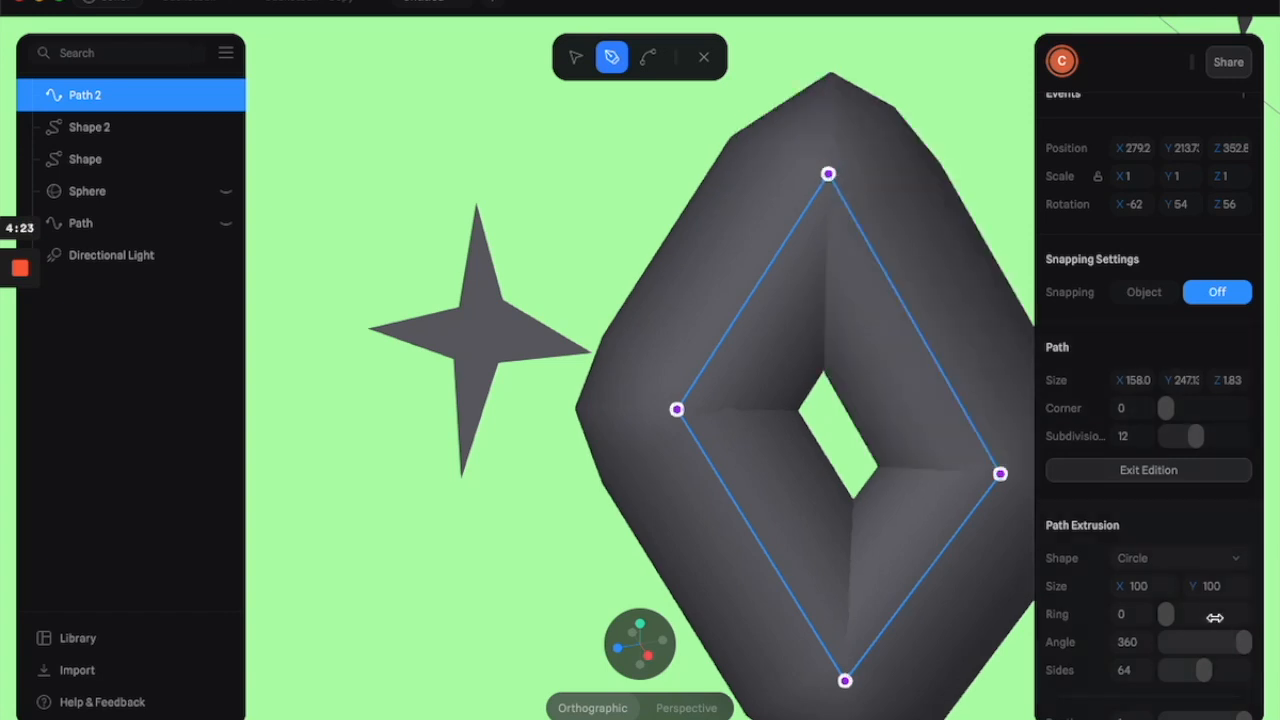
Set the diamond path's start scale and end scale to 0.20 and its extrusion depth to 0.64.
scroll(1150, 592, down, 4)
click(1138, 491)
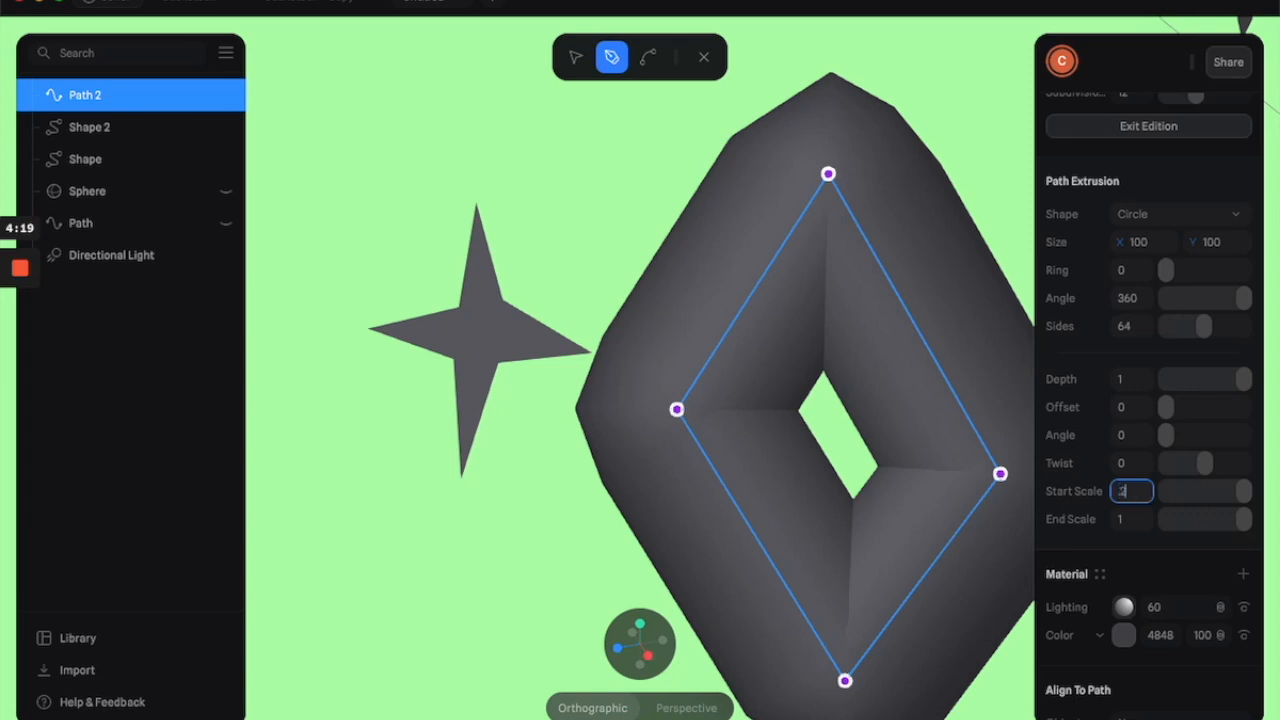
text(.2)
key(Return)
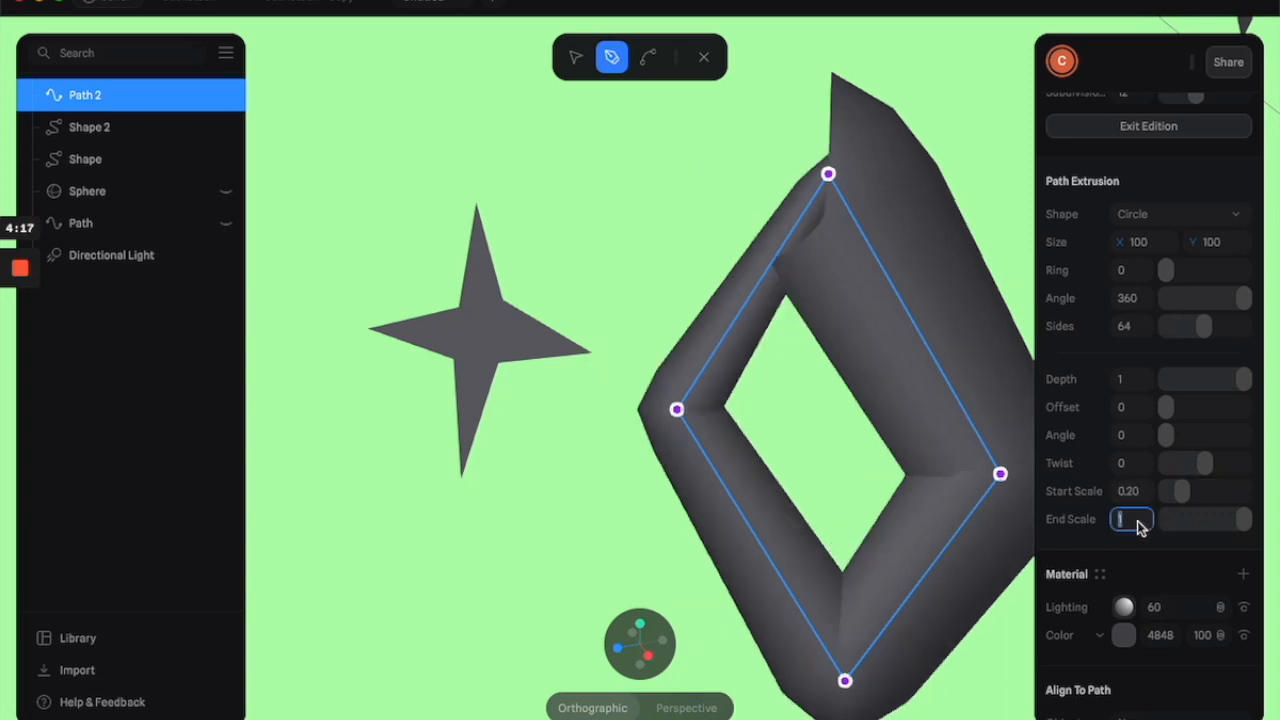
key(Return)
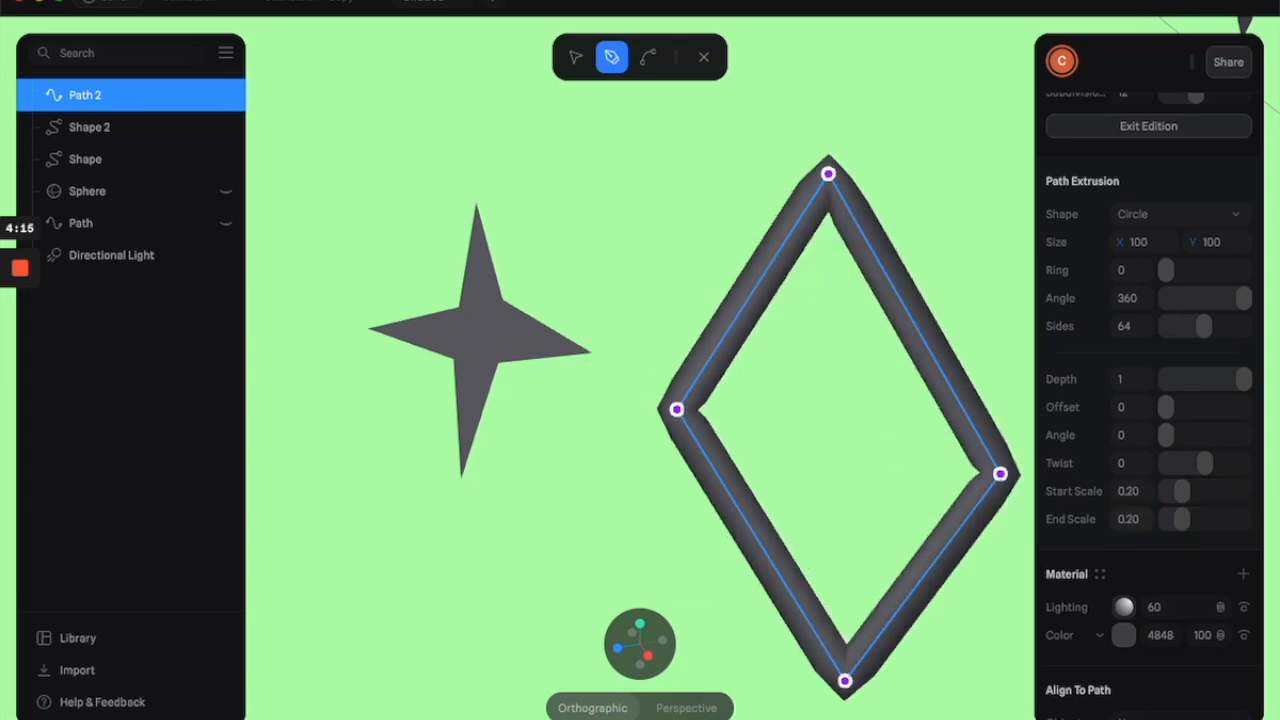
click(1203, 378)
drag(1203, 378, 1216, 378)
Change the diamond path's extrusion profile to Custom, using the star Shape 2 as the profile object.
click(1207, 216)
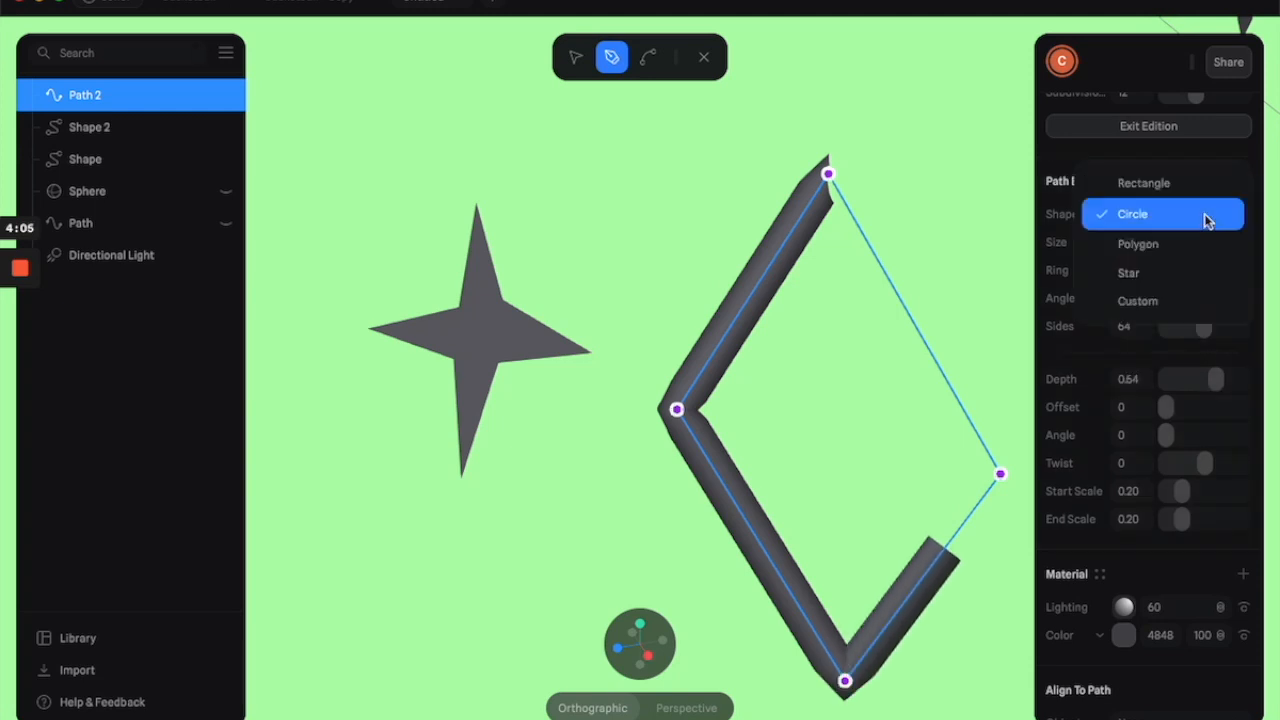
click(1163, 301)
click(1152, 241)
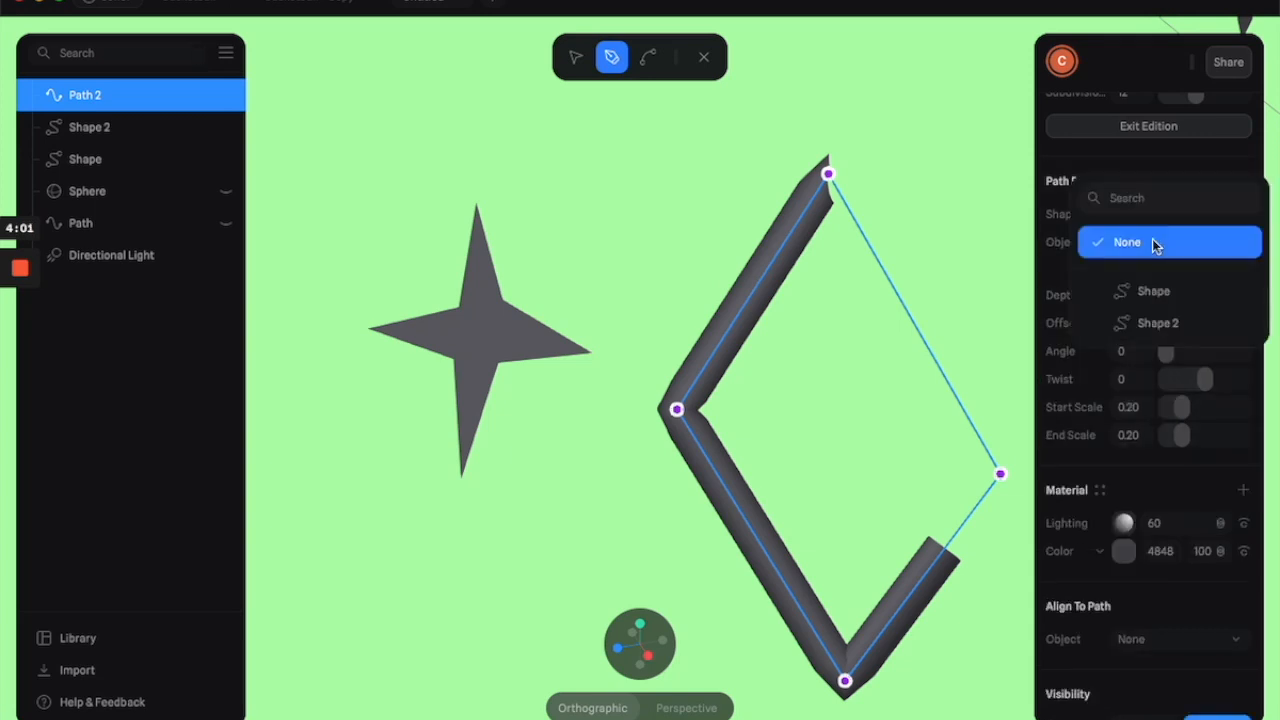
click(1155, 320)
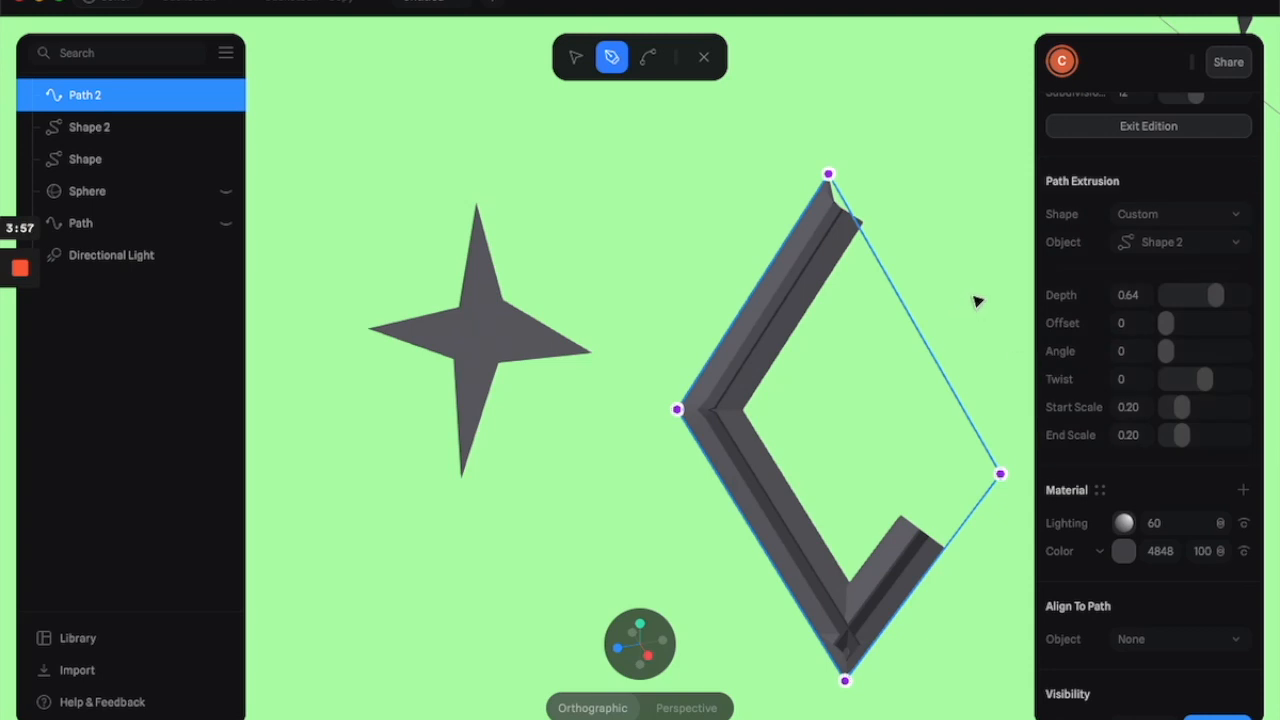
Add a Normal layer on top of the diamond path's material, and finish editing the path.
click(1243, 490)
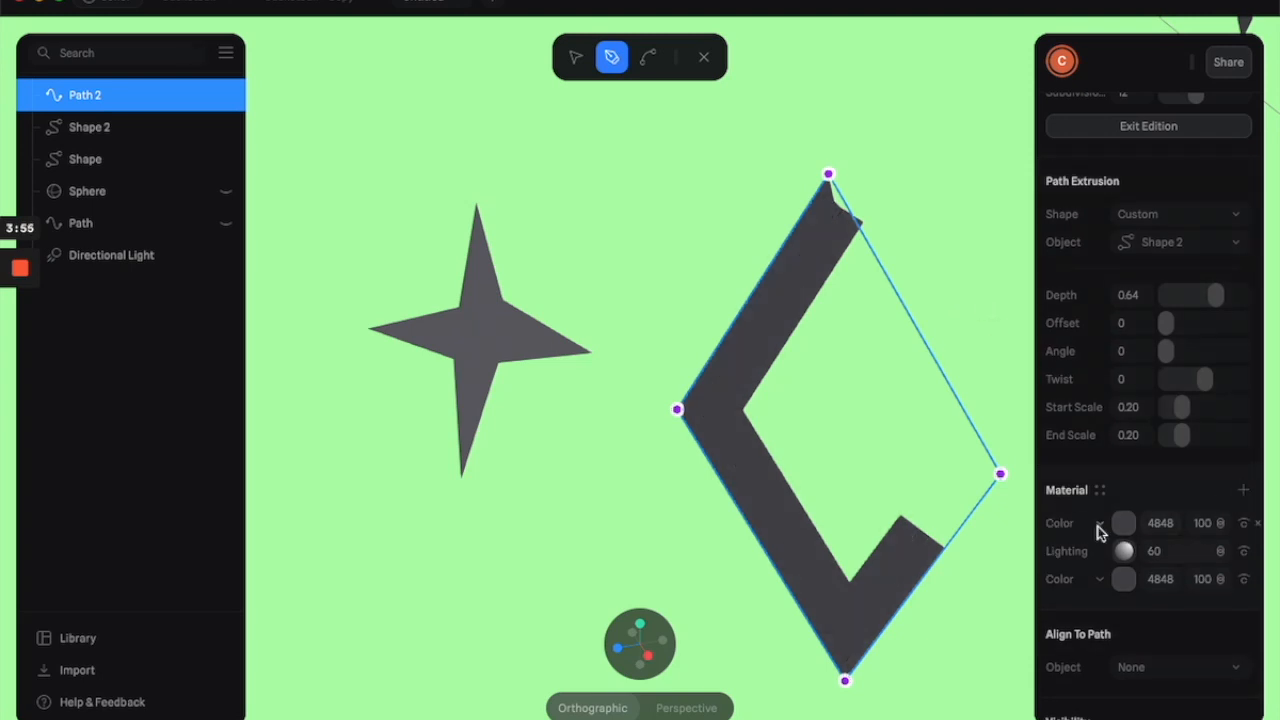
click(1099, 527)
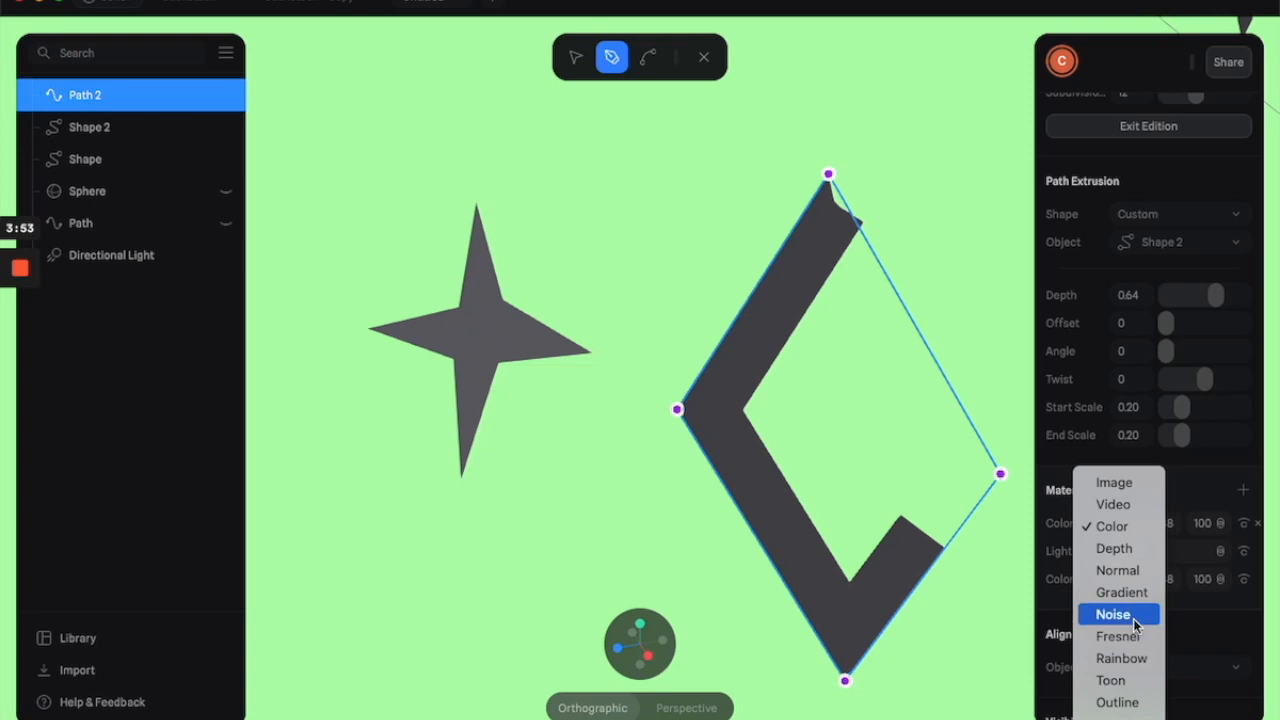
click(1137, 571)
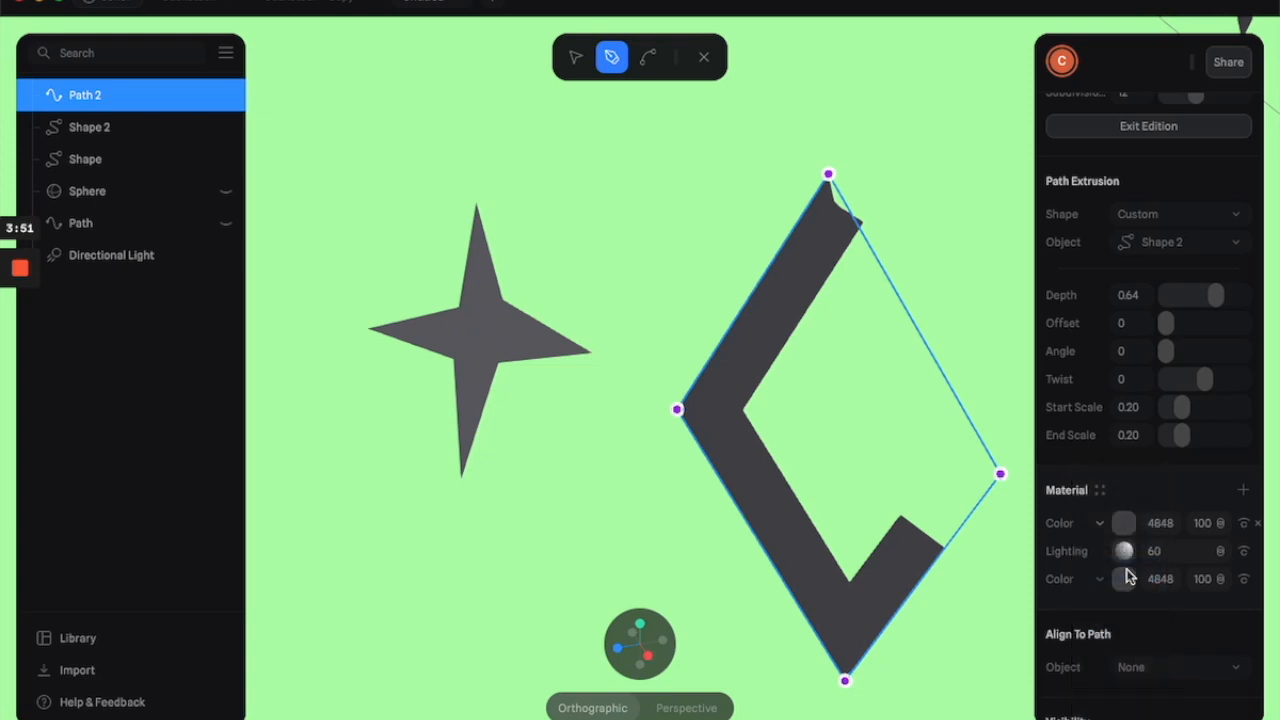
alt+drag(978, 269, 920, 278)
alt+drag(643, 494, 858, 398)
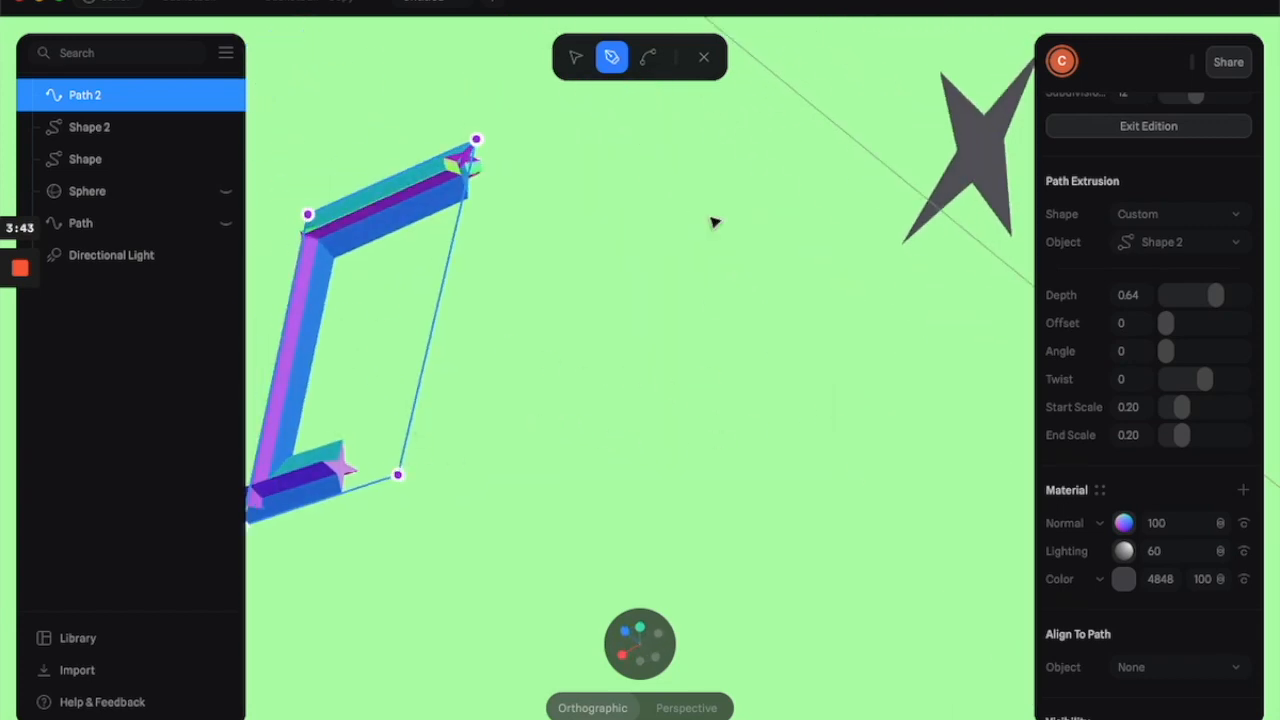
click(704, 57)
drag(493, 150, 427, 190)
scroll(413, 212, left, 3)
click(651, 485)
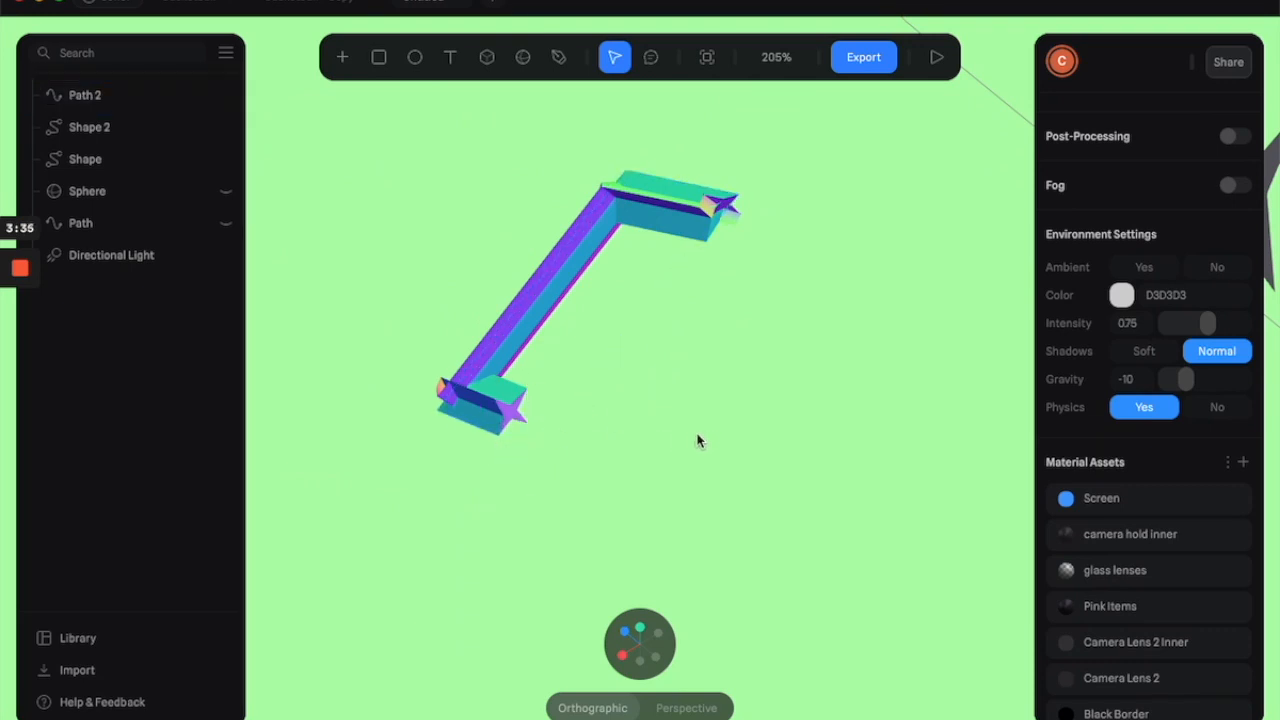
Reopen the star-profiled path for editing and move its upper corner point slightly inward.
click(614, 203)
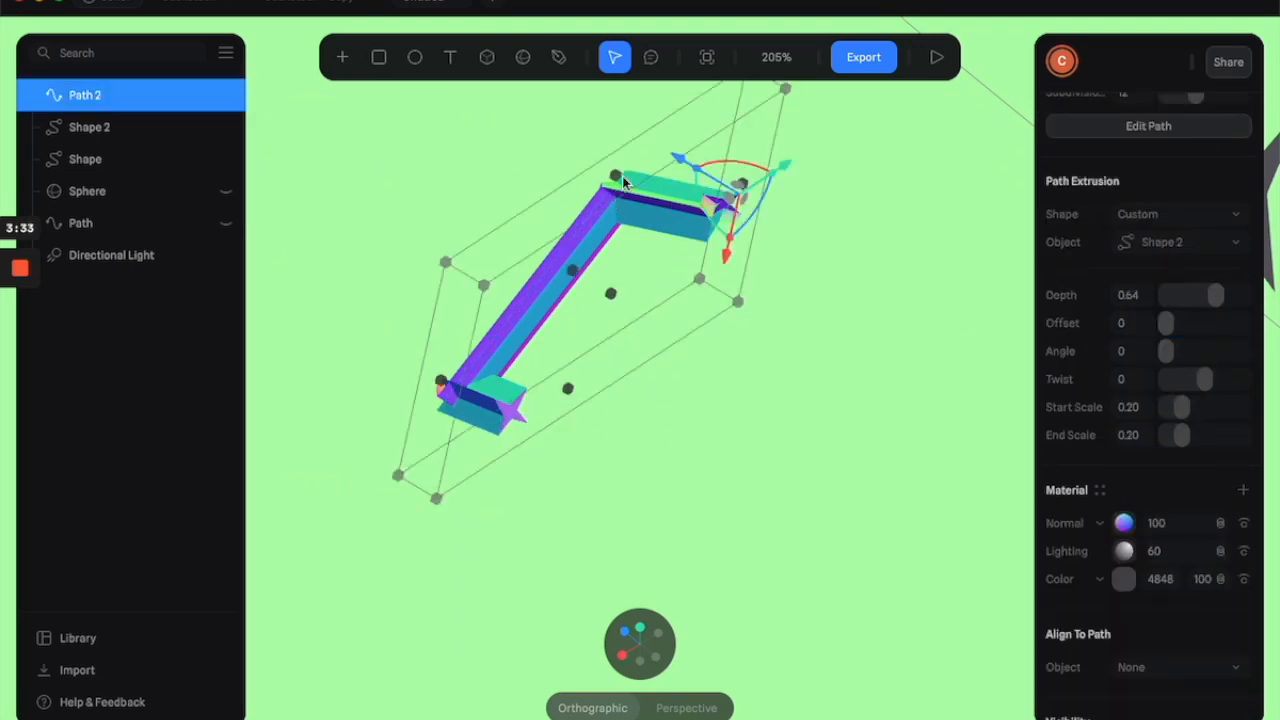
click(1160, 127)
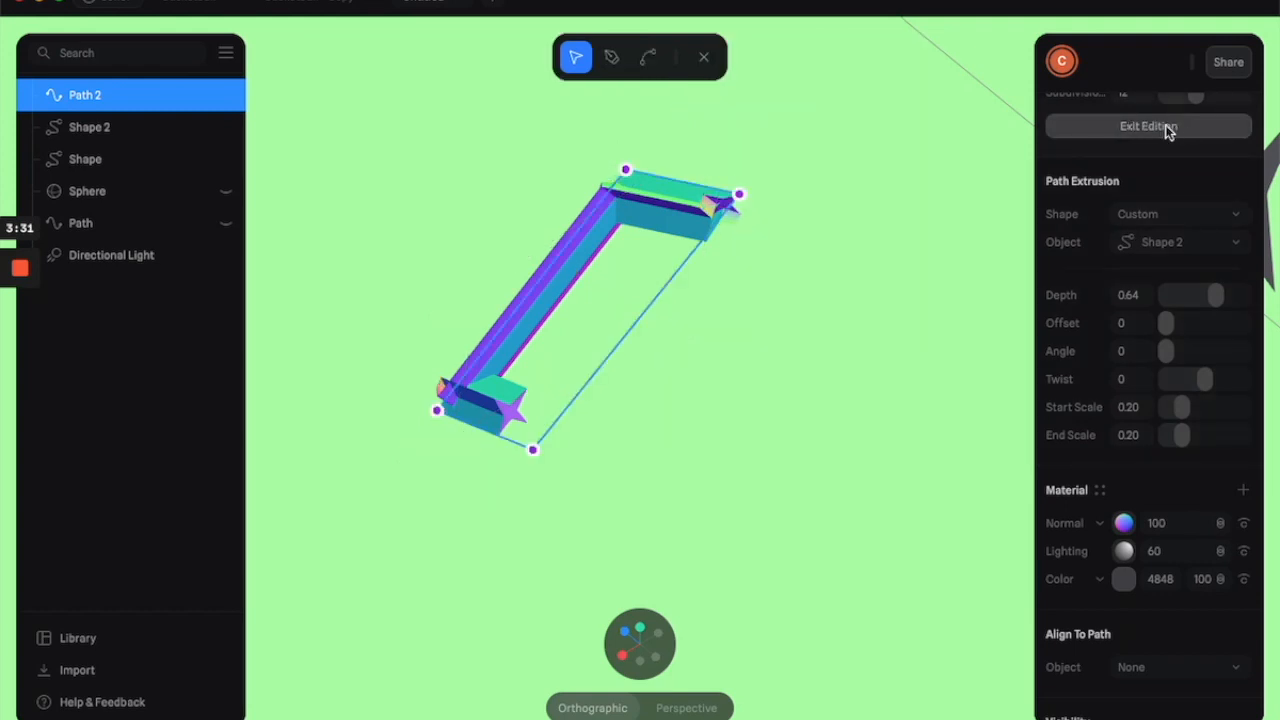
click(612, 178)
drag(612, 178, 640, 173)
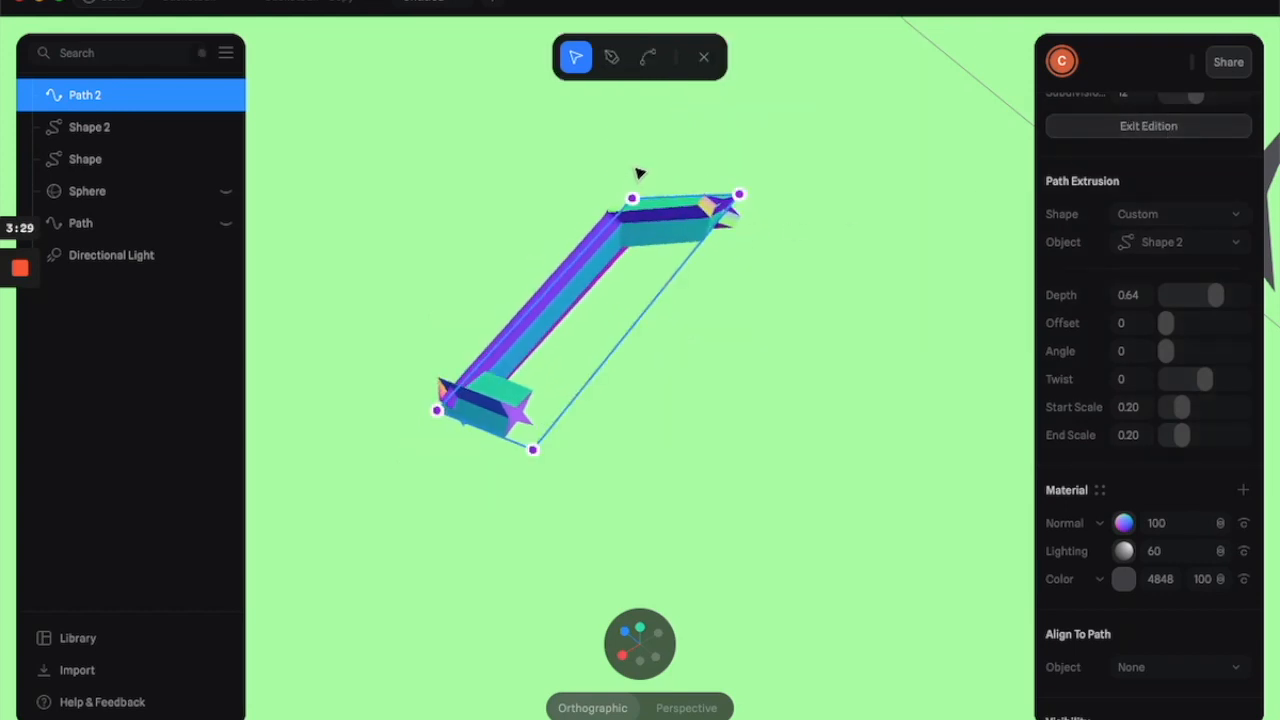
Bend the path into a smooth arc by giving its upper and lower corner points curve handles, and finish editing.
click(648, 57)
click(633, 198)
drag(646, 194, 573, 188)
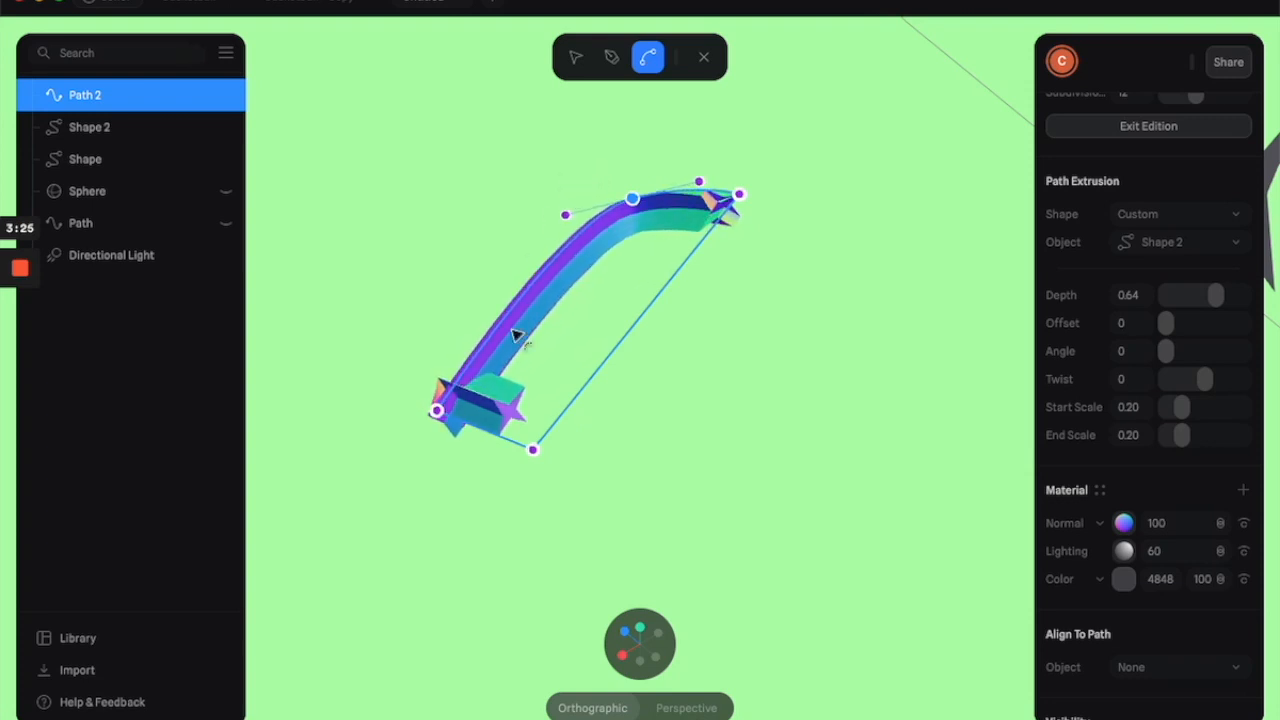
drag(437, 410, 373, 530)
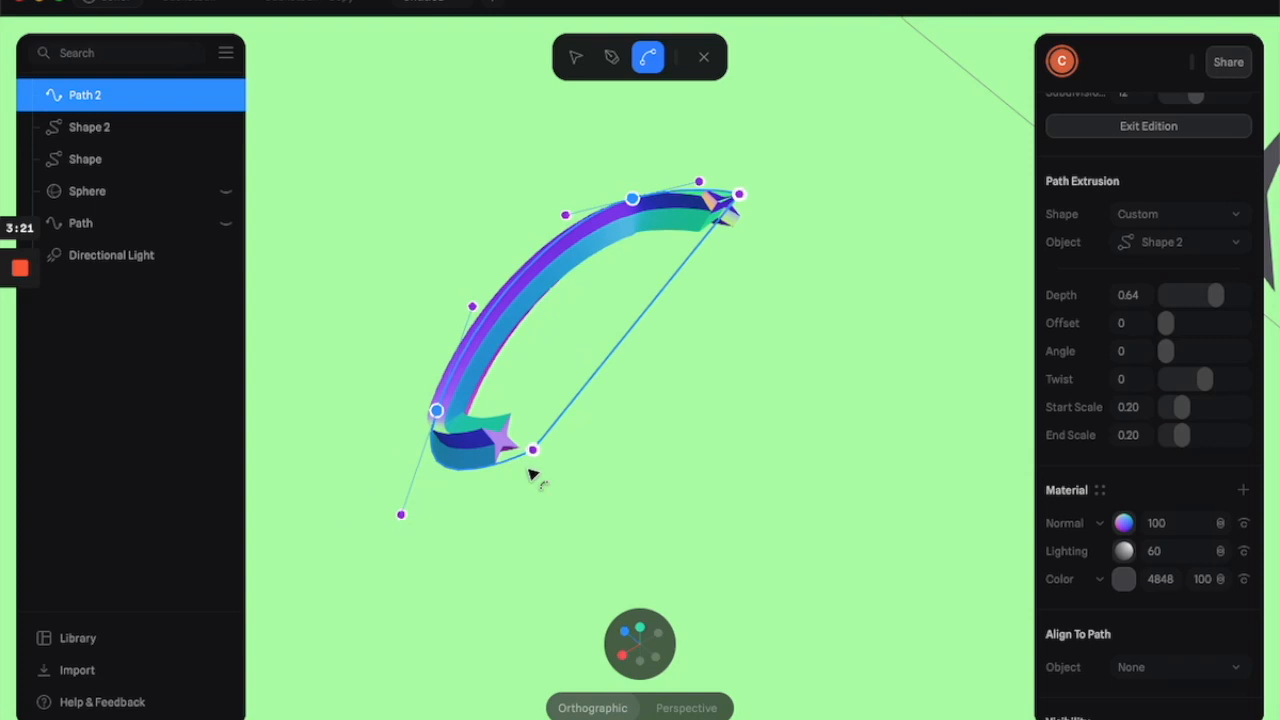
scroll(732, 484, right, 5)
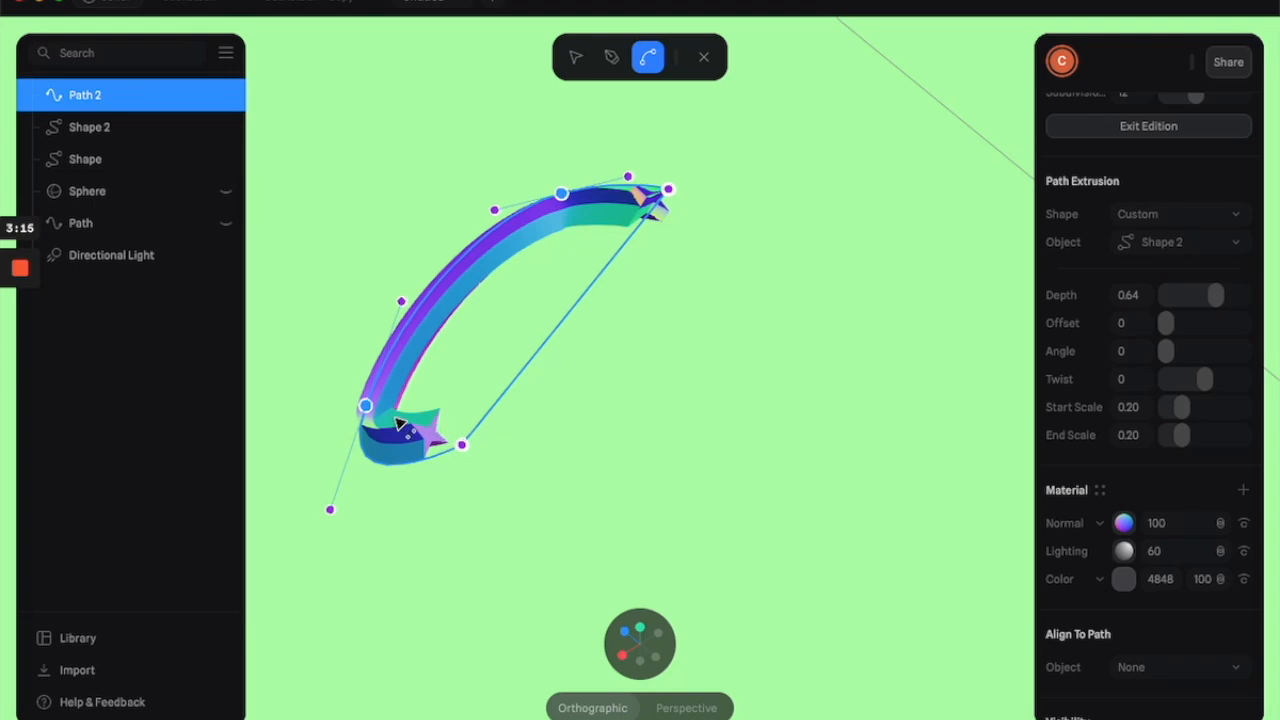
click(705, 57)
click(646, 492)
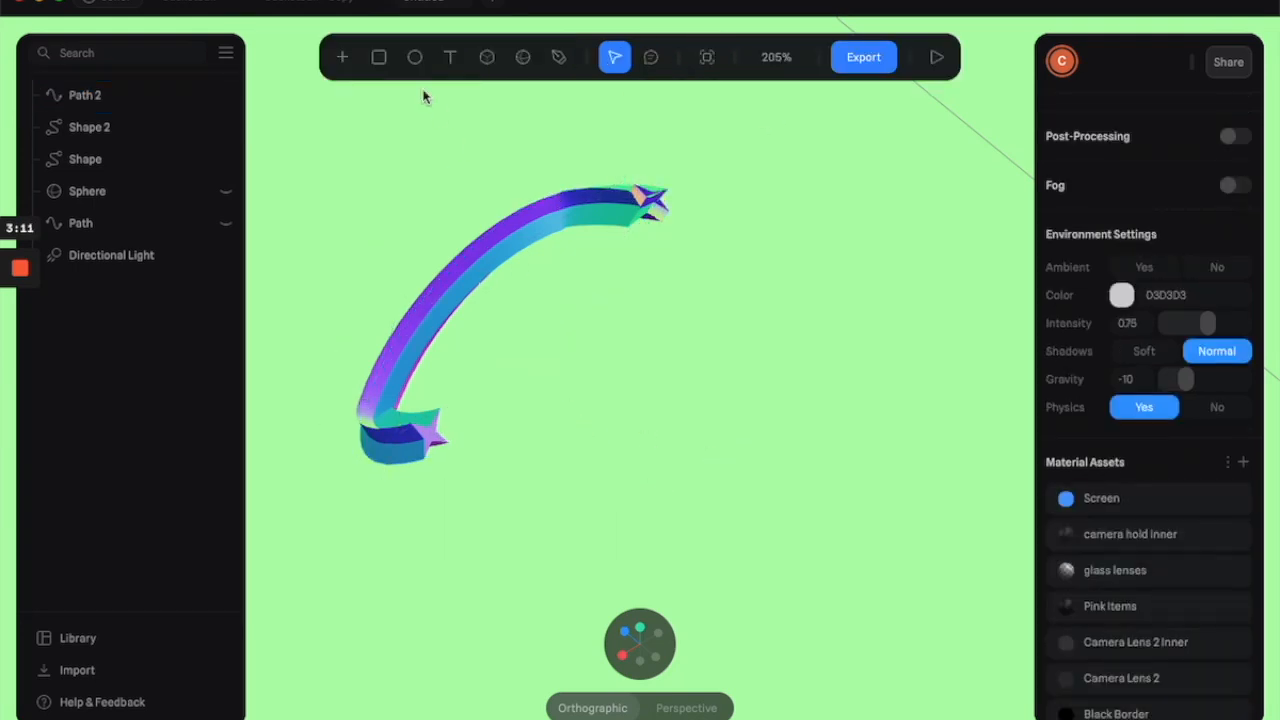
Add a text box about 54 by 53 beside the arc, containing the letter X, and select its text.
click(457, 66)
click(681, 397)
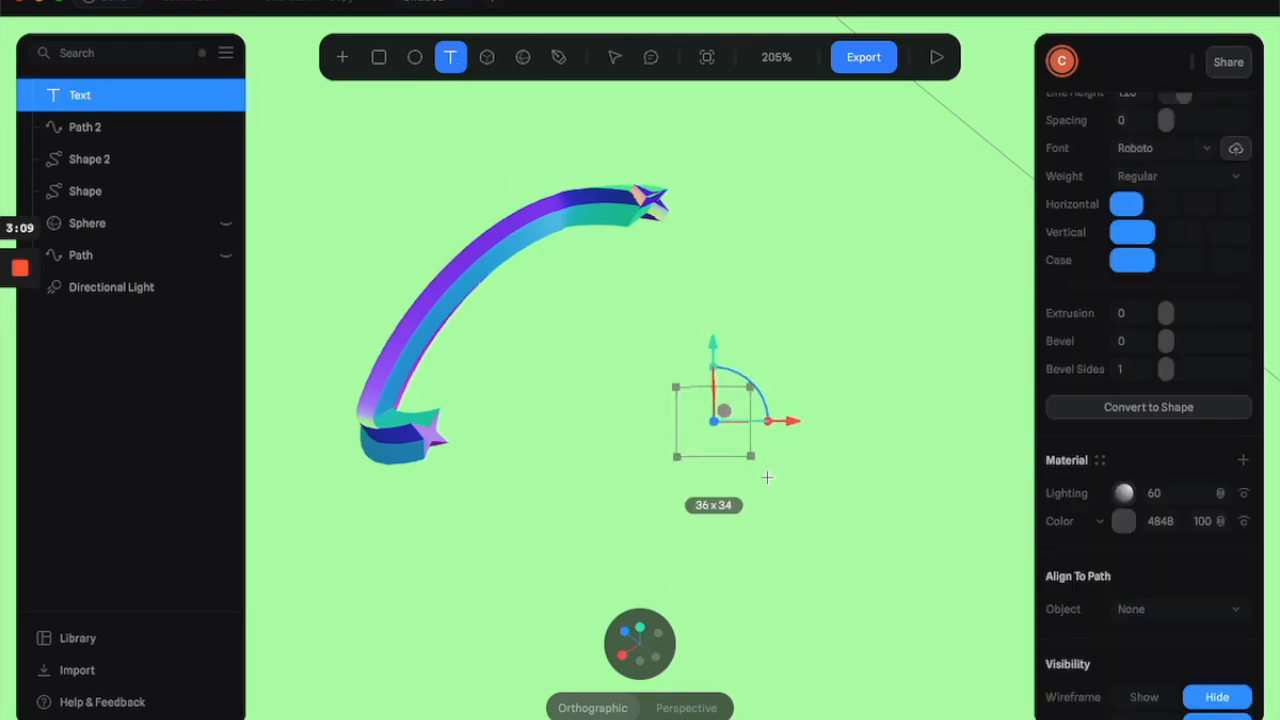
key(Escape)
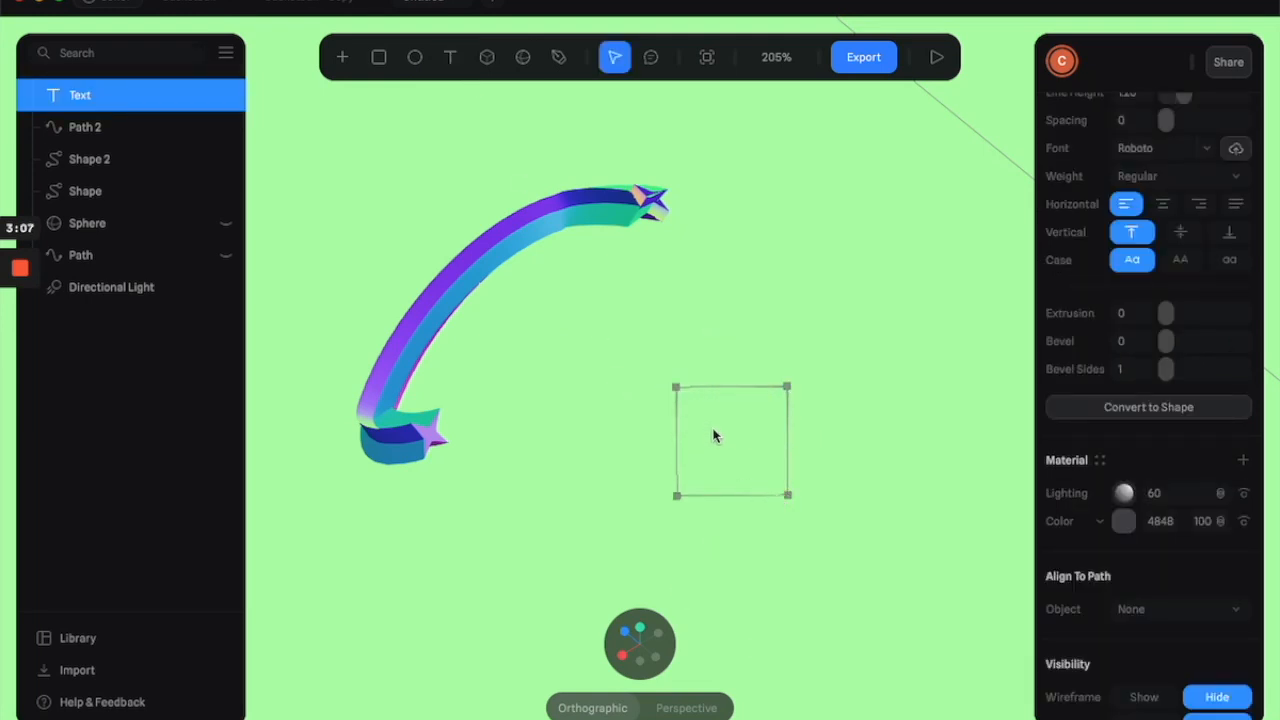
drag(727, 440, 586, 442)
Change the font of the X text to Revalia.
click(1168, 150)
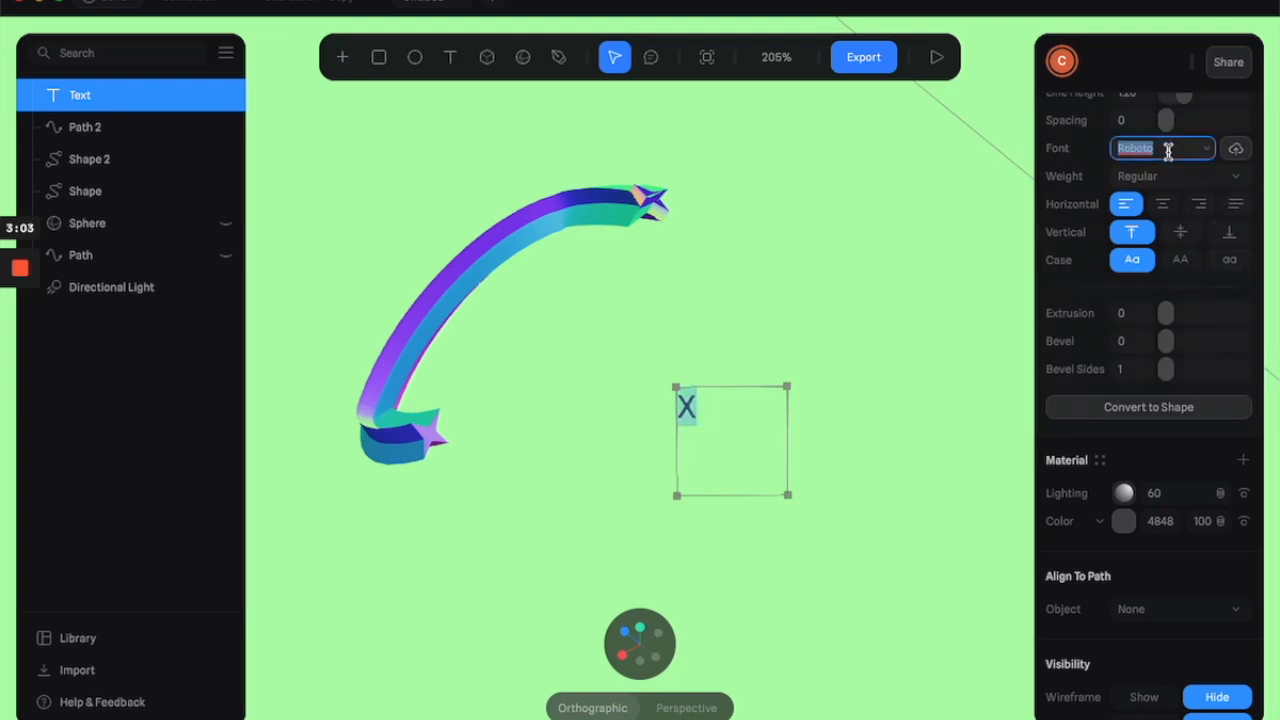
key(Up)
key(Up)
key(Up)
key(Up)
key(Up)
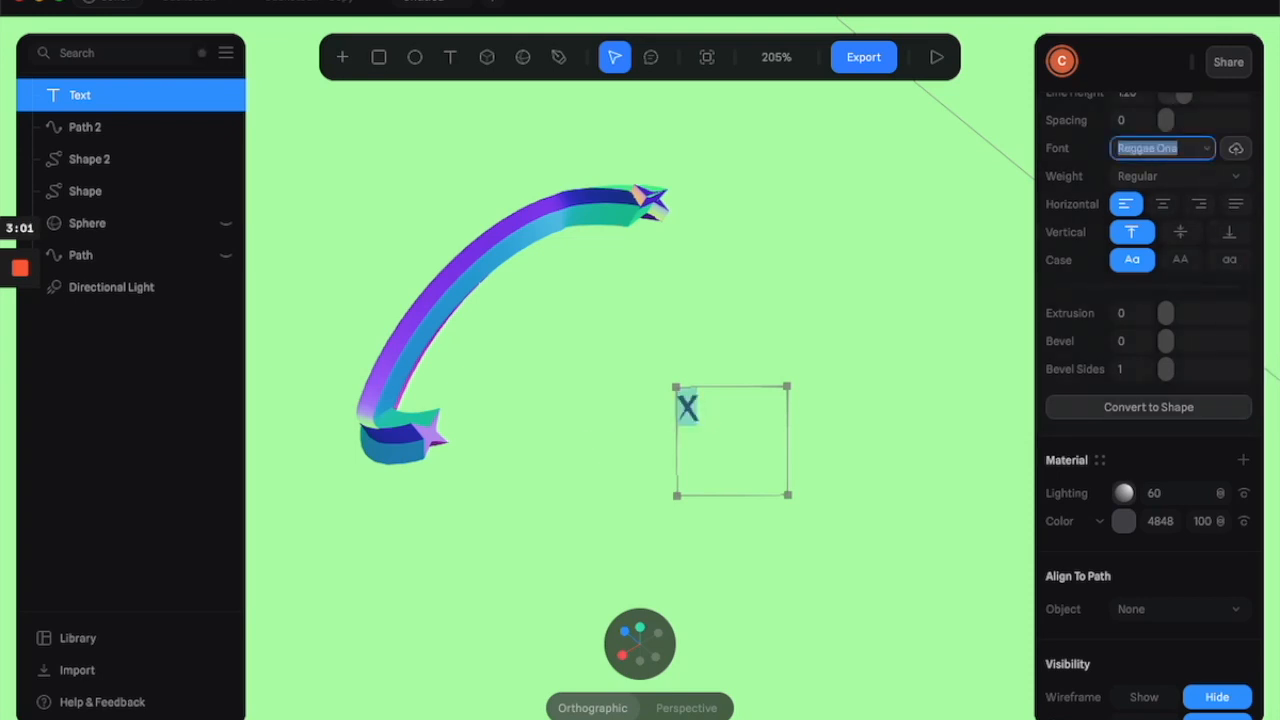
key(Down)
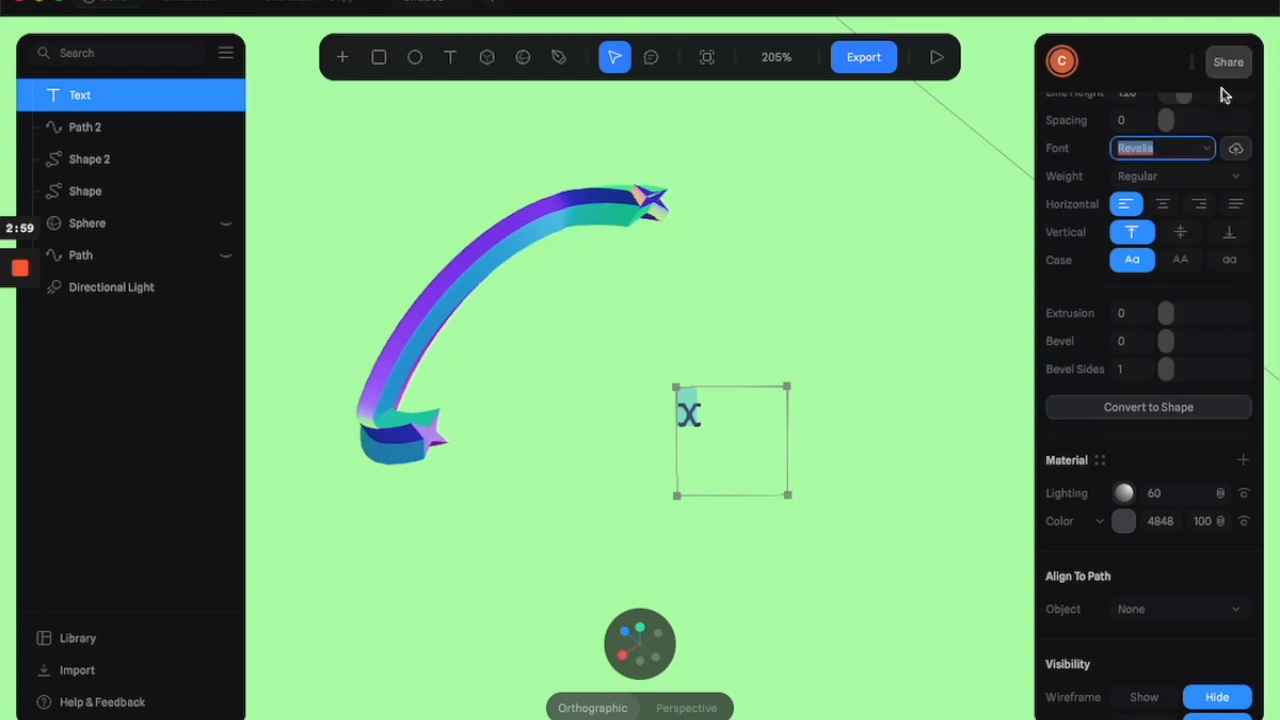
Set the X text's font size to 36 and convert the text to a shape.
scroll(1190, 180, up, 5)
click(1180, 388)
drag(1180, 388, 1192, 388)
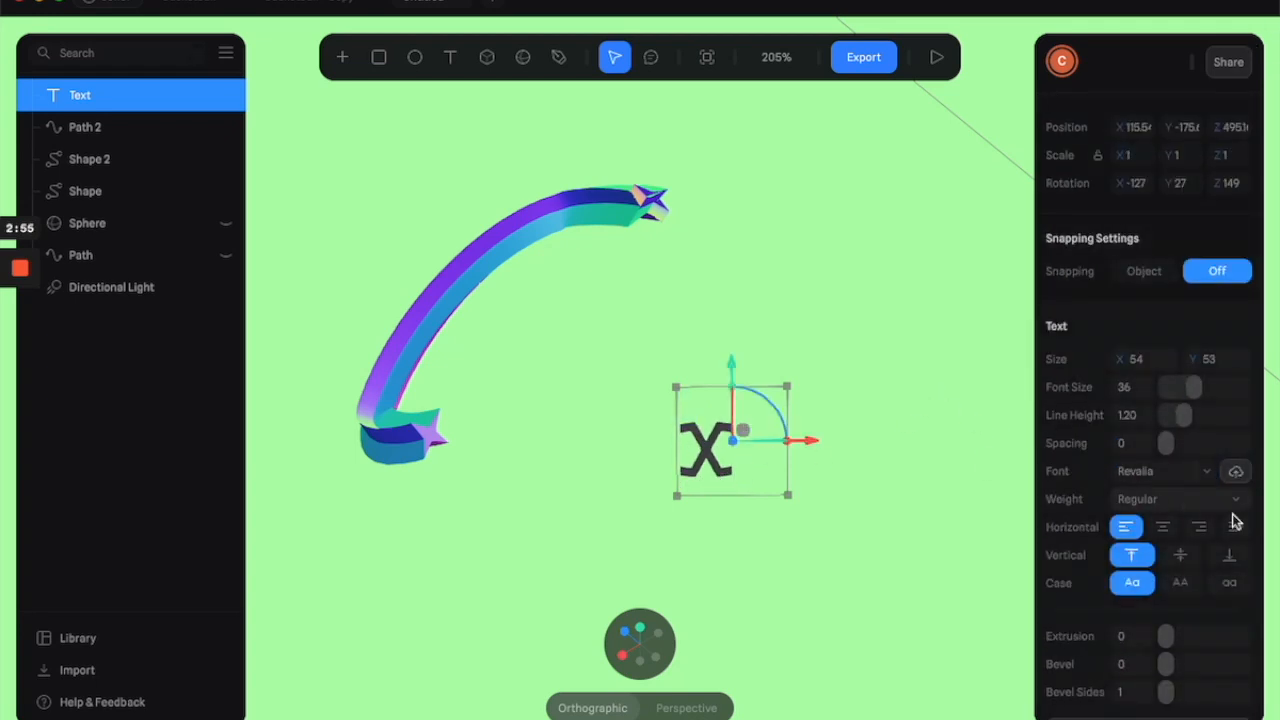
scroll(1232, 518, down, 4)
click(1157, 372)
click(830, 588)
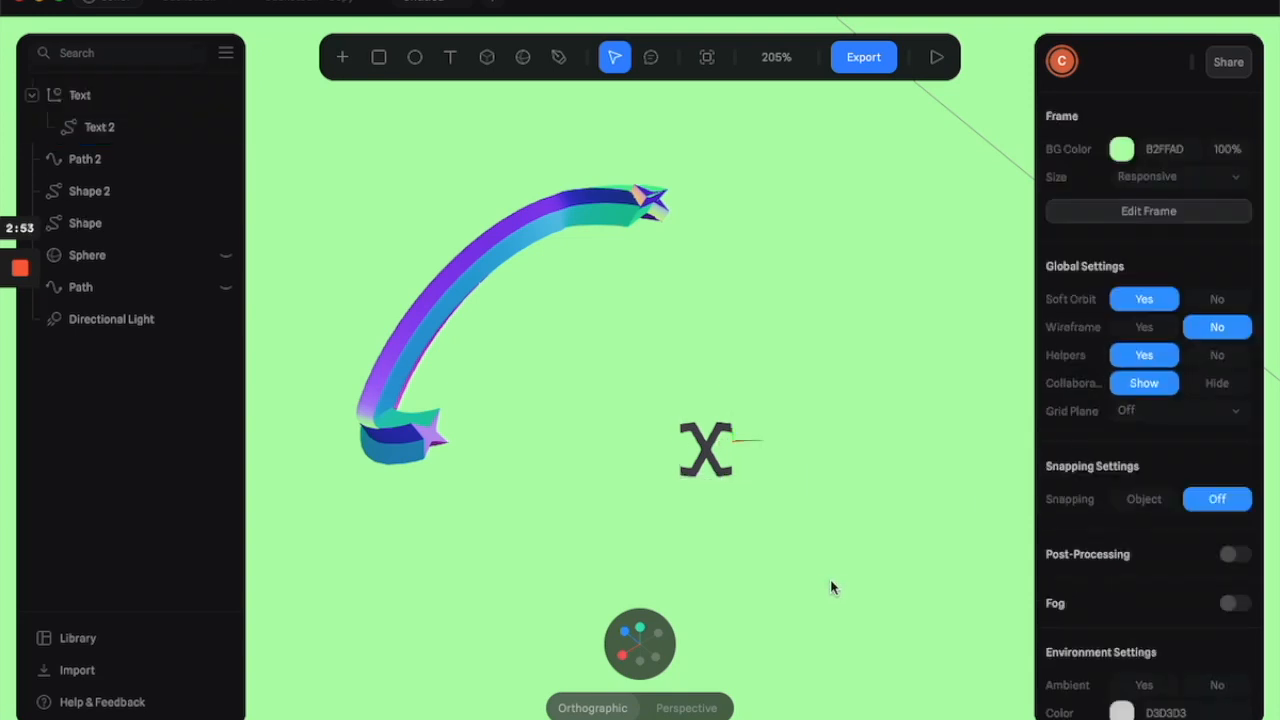
Use the converted X shape, Text 2, as the custom extrusion profile of the star-profiled path.
click(562, 199)
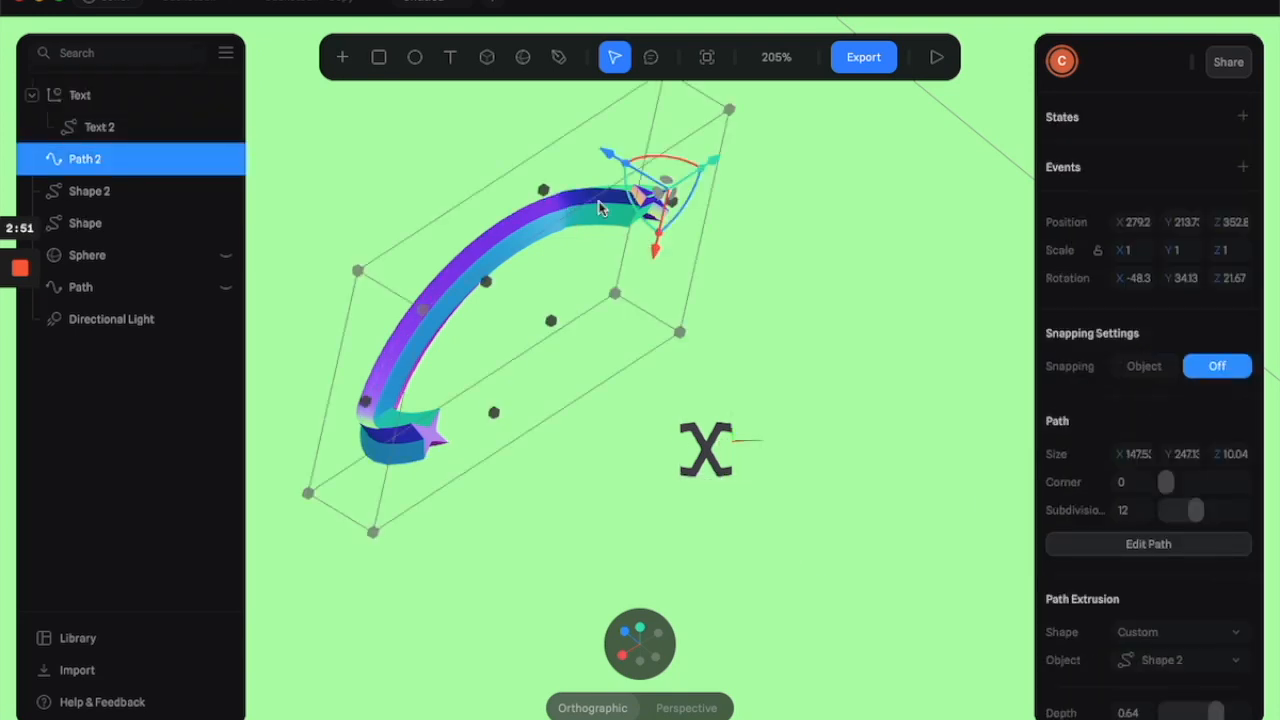
scroll(1265, 301, up, 3)
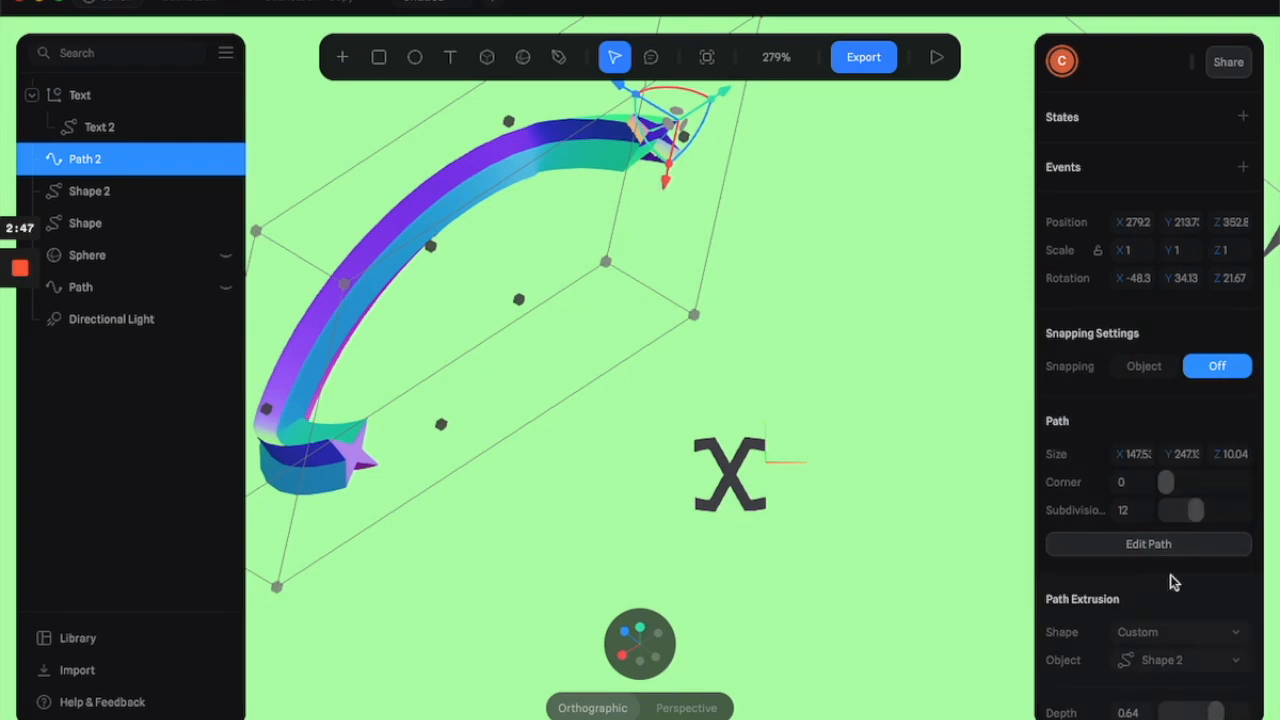
click(1201, 645)
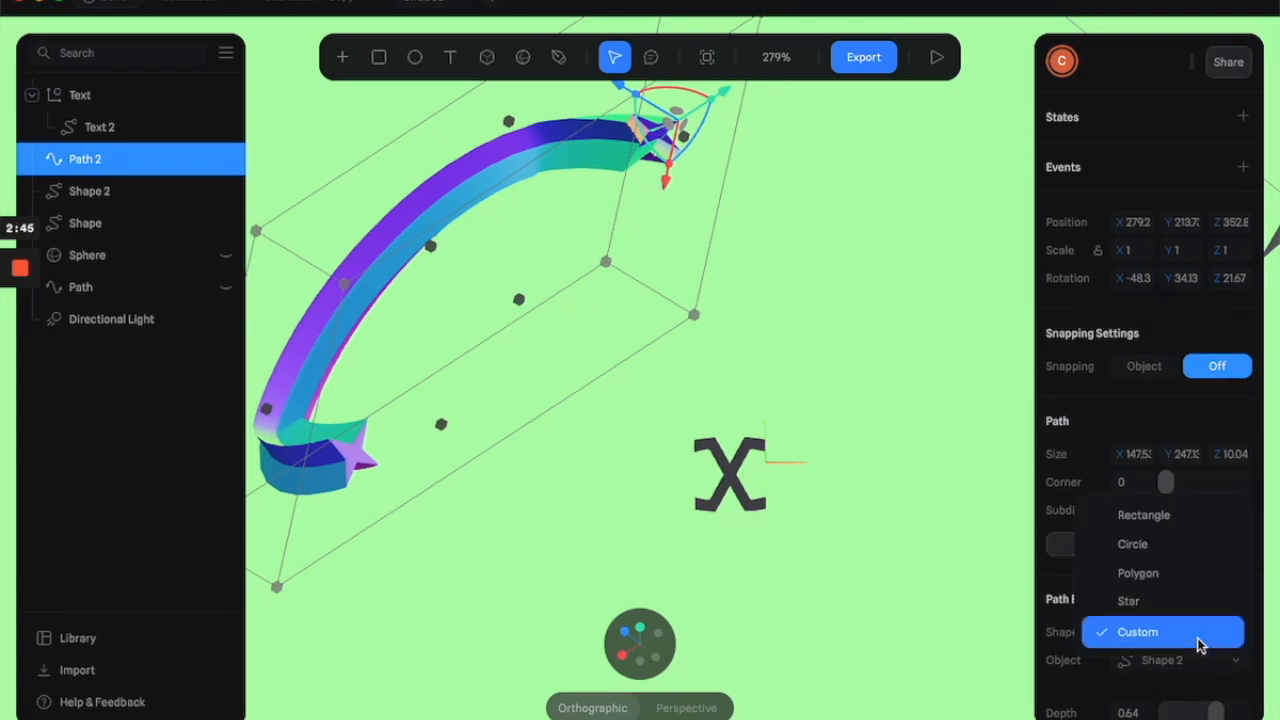
click(1197, 634)
click(1200, 664)
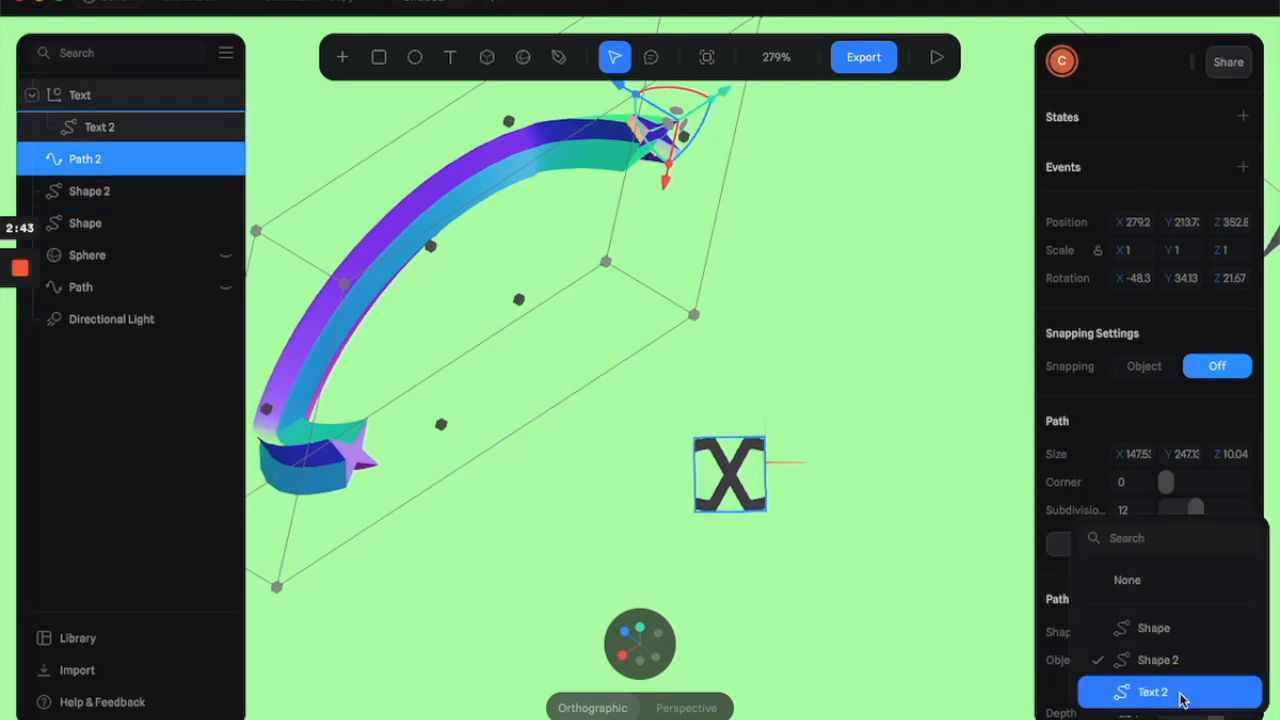
click(1152, 692)
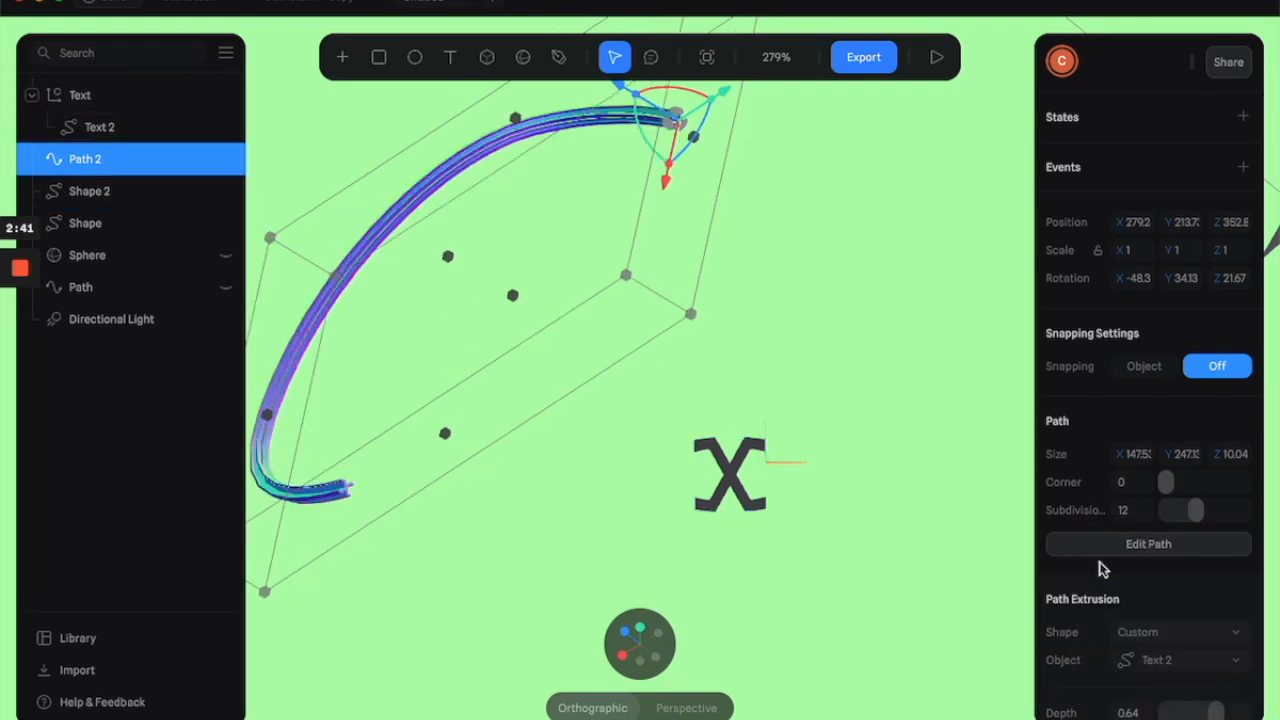
Set the X-profiled path's start scale to 0.68 and its end scale to 0.84.
scroll(1180, 478, down, 6)
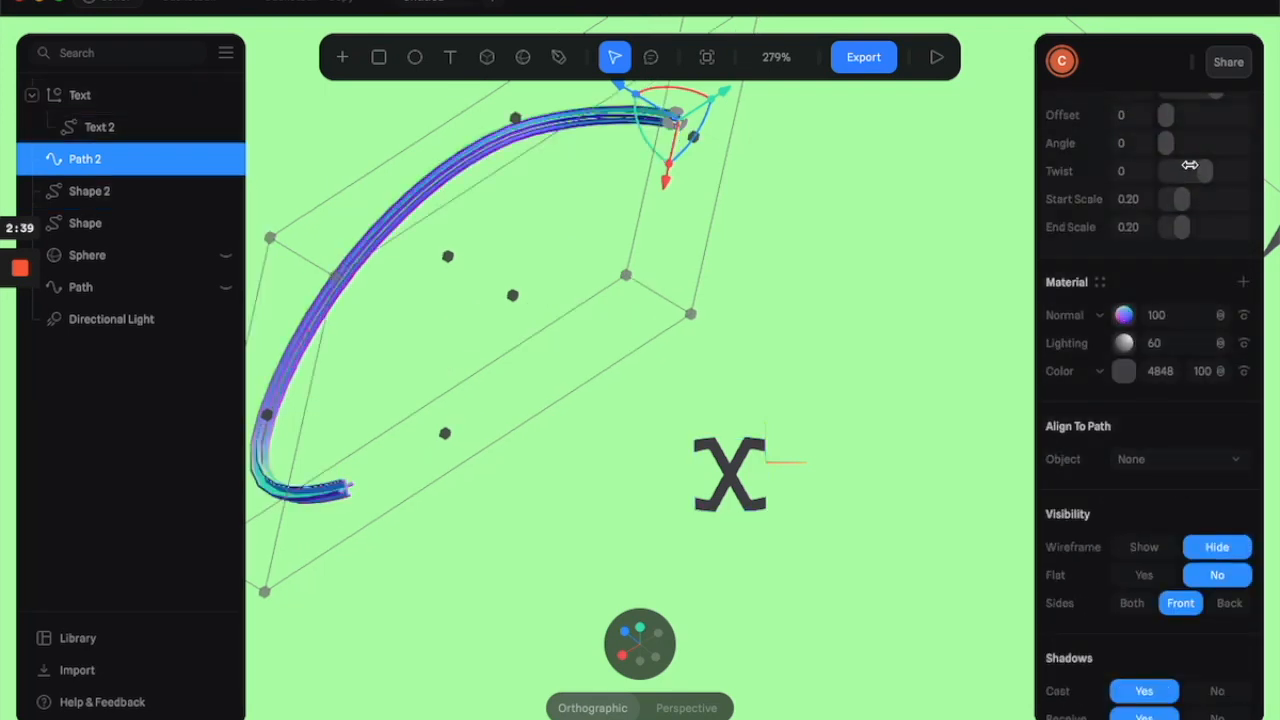
drag(1185, 201, 1231, 228)
click(832, 271)
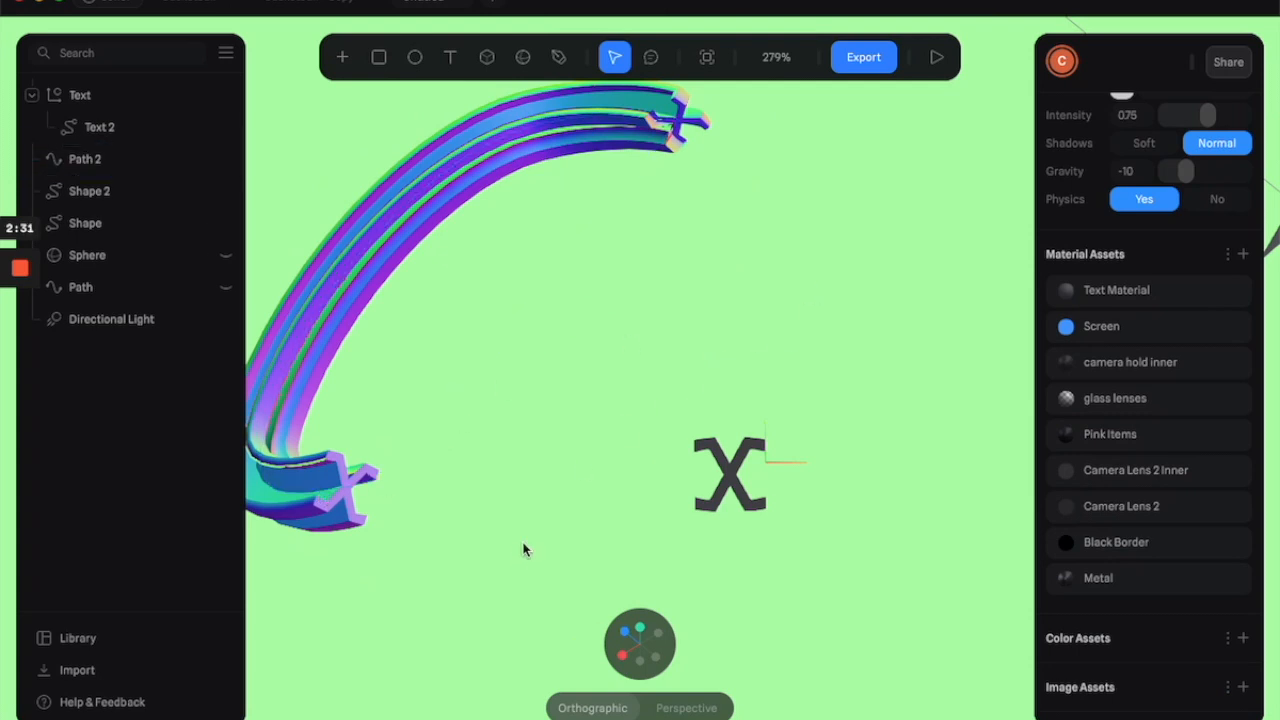
Try an extrusion depth of 0.80 and an offset of 0.10 on the X-profiled path.
mouse_move(471, 558)
alt+mouse_down()
mouse_move(448, 552)
mouse_move(503, 555)
mouse_move(493, 560)
alt+mouse_up()
click(560, 456)
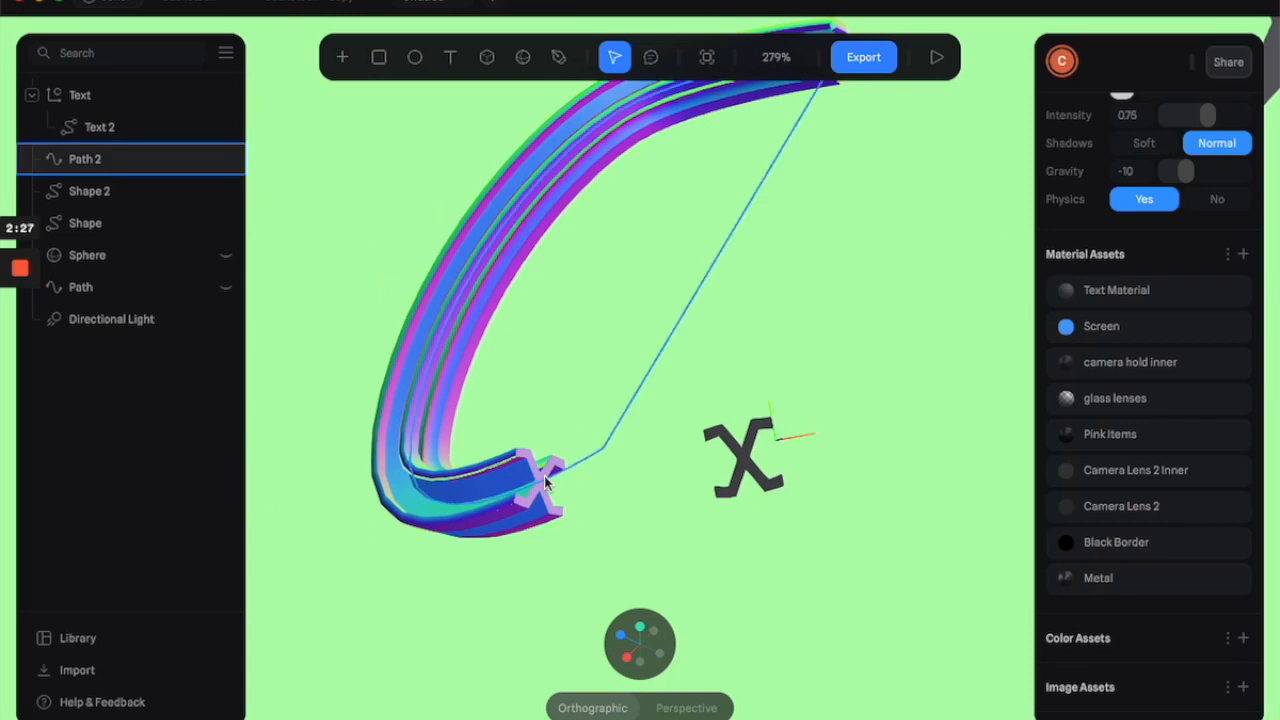
scroll(1175, 338, up, 5)
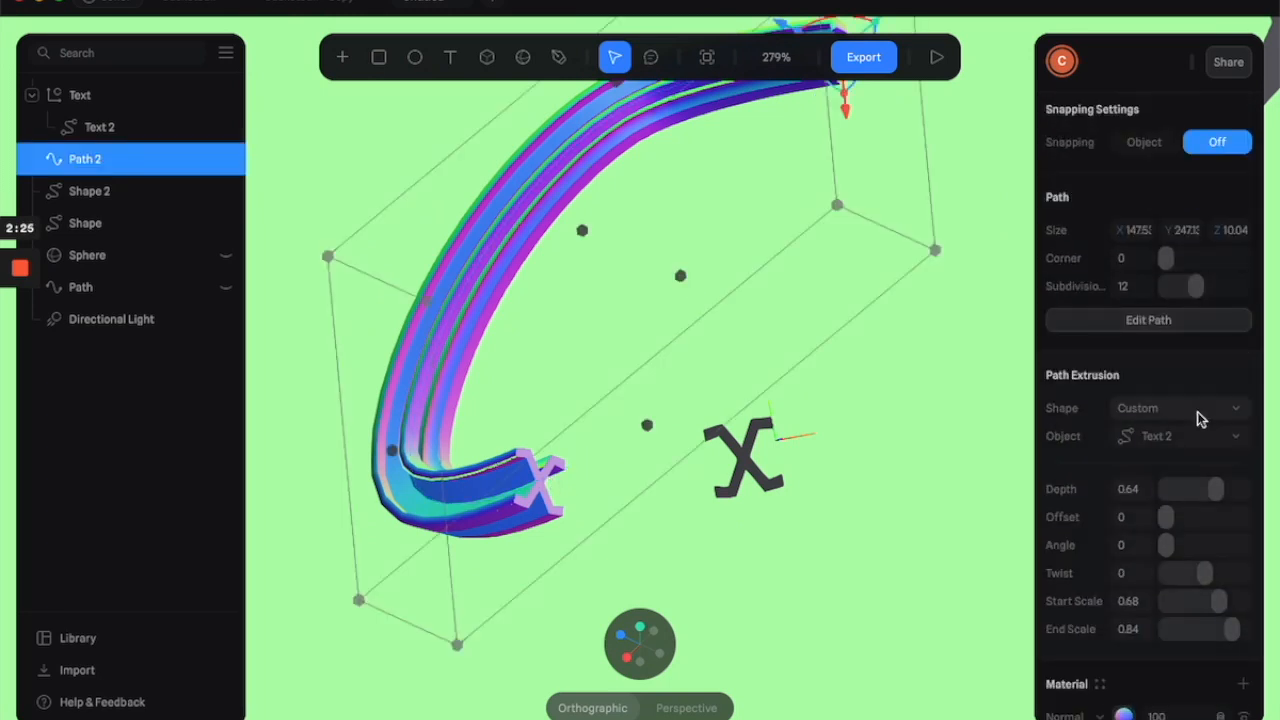
mouse_move(1222, 488)
mouse_down()
mouse_move(1199, 489)
mouse_move(1228, 489)
mouse_up()
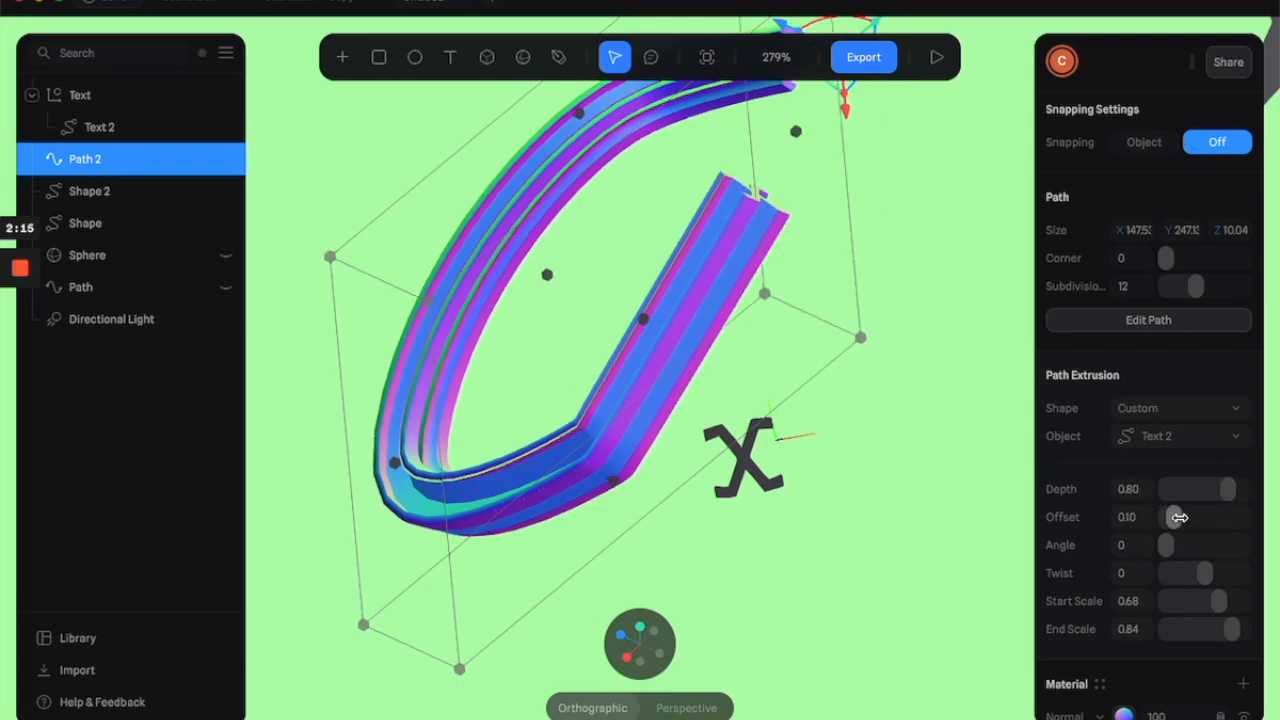
Set the X-profiled path's extrusion angle to 112, twist to 231 and depth to 0.64.
drag(1164, 545, 1218, 572)
drag(1228, 489, 1178, 500)
right_drag(945, 409, 791, 566)
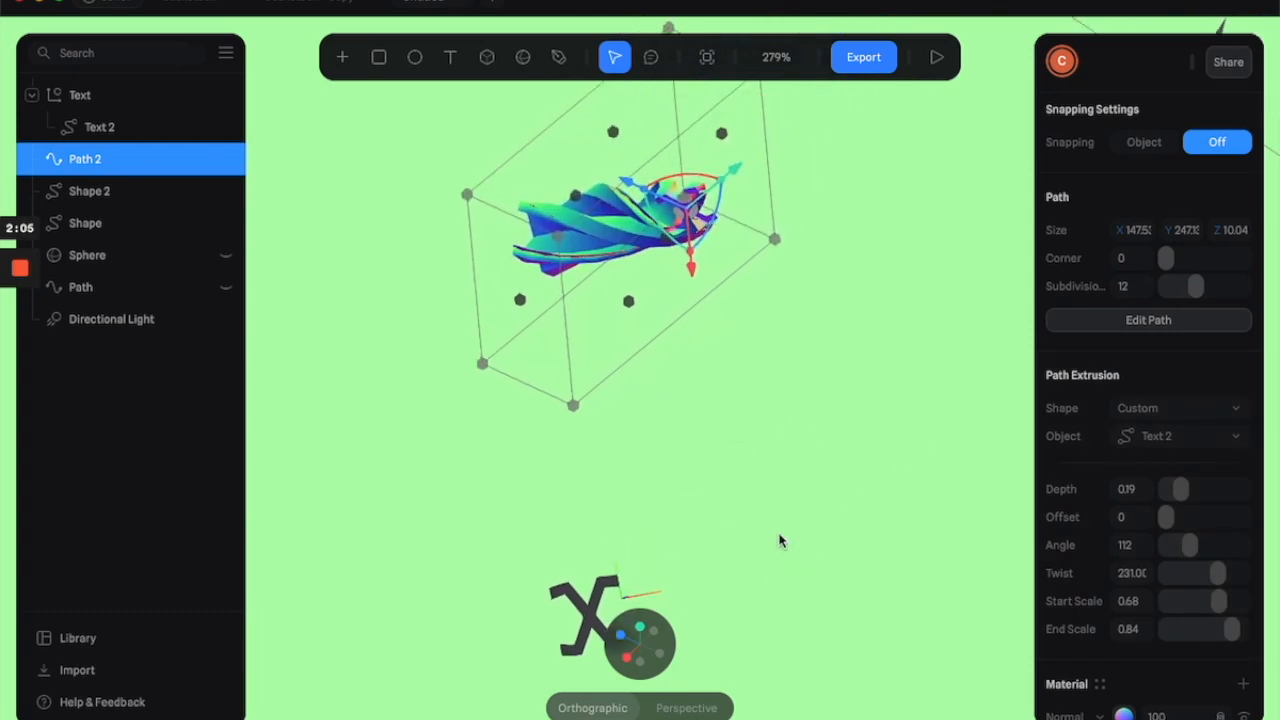
click(875, 430)
drag(1188, 493, 1224, 488)
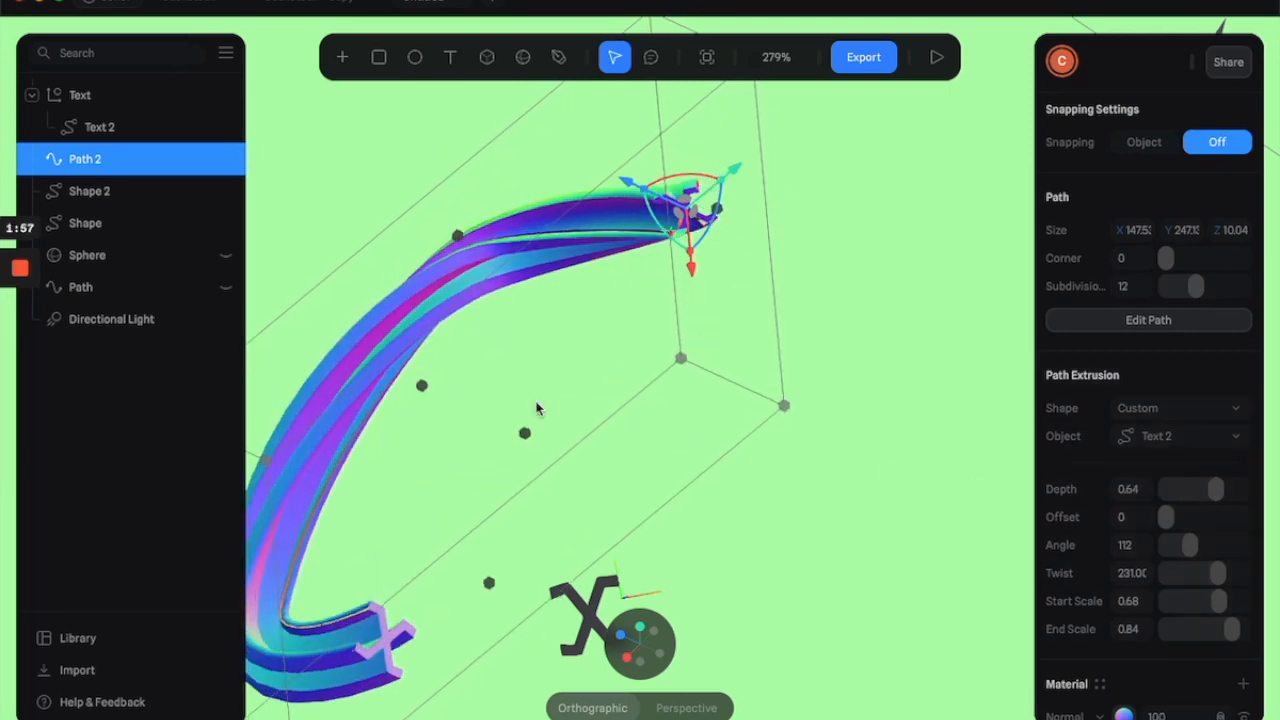
Open the path for editing, change its extrusion profile to Circle and raise the ring value to hollow it out.
mouse_move(12, 310)
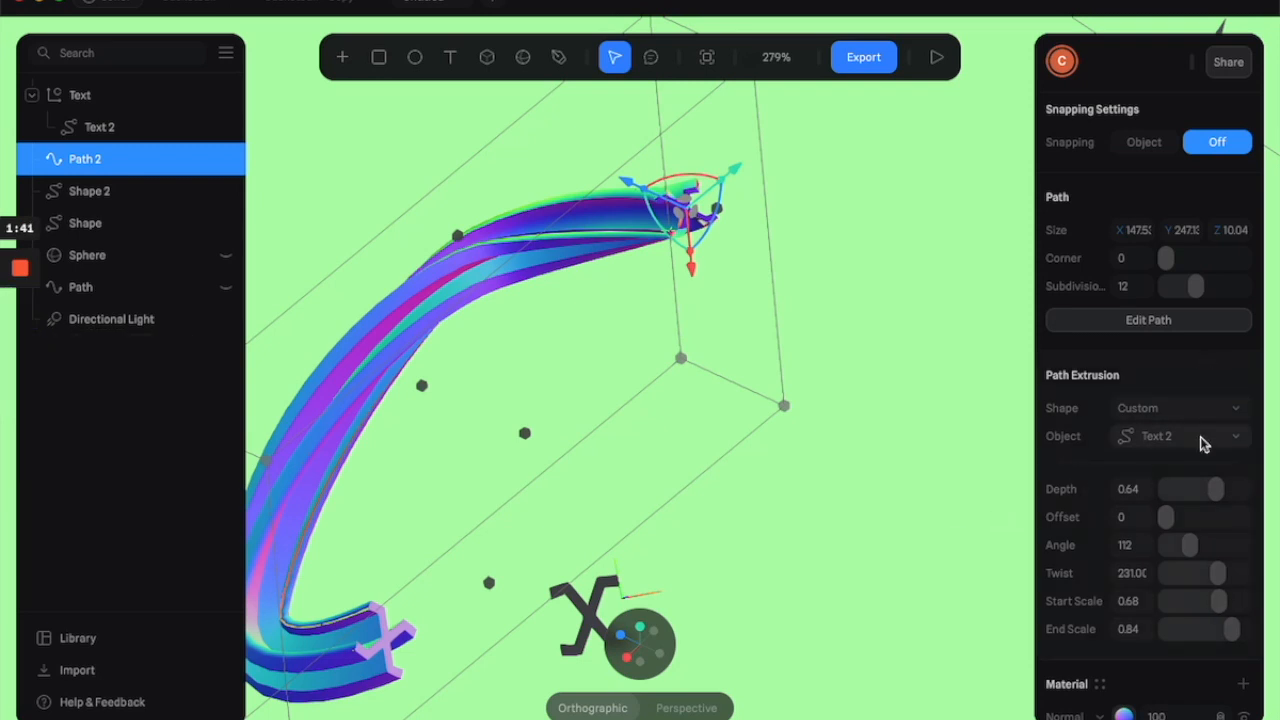
scroll(1210, 460, down, 5)
scroll(1176, 246, up, 10)
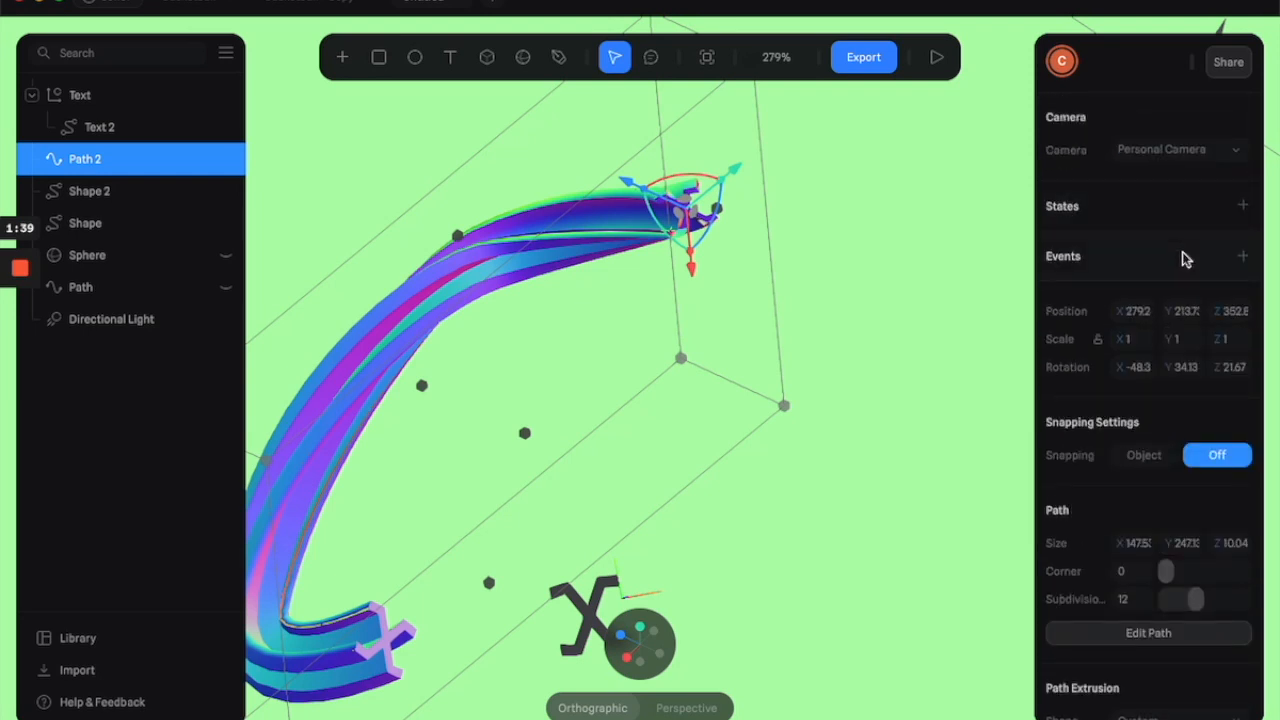
scroll(1086, 480, down, 3)
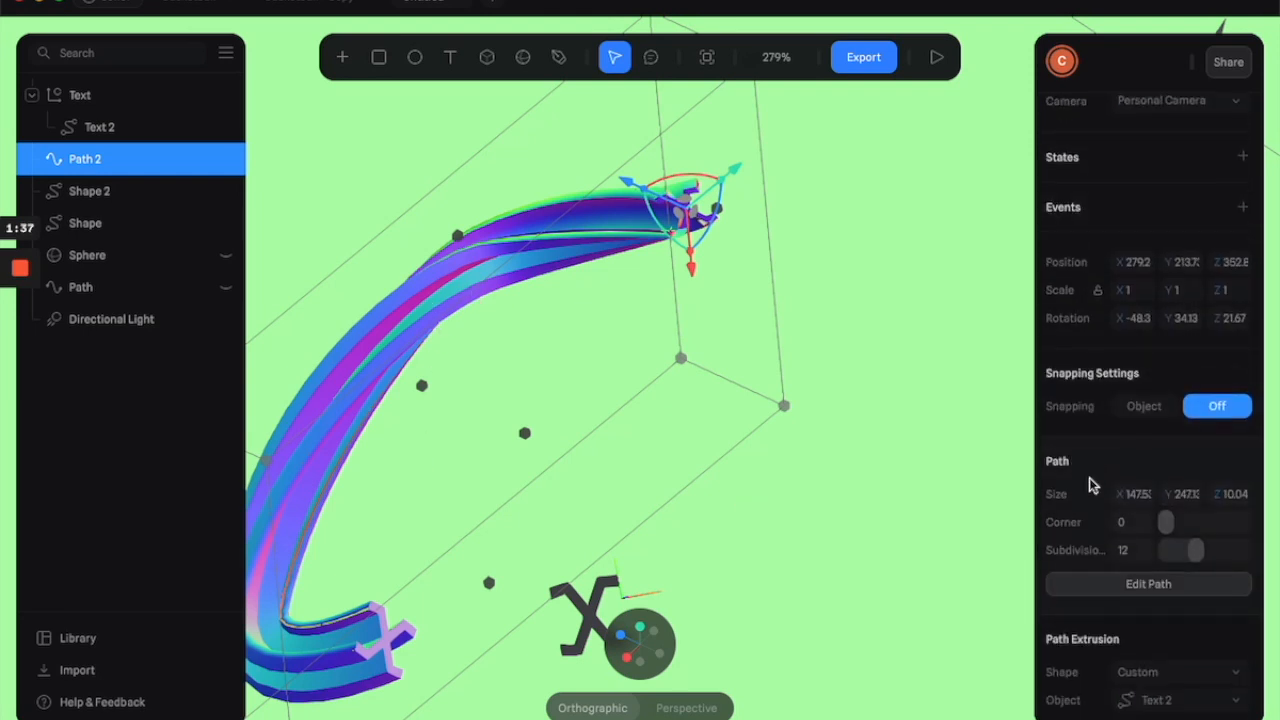
click(1095, 545)
scroll(1190, 420, down, 5)
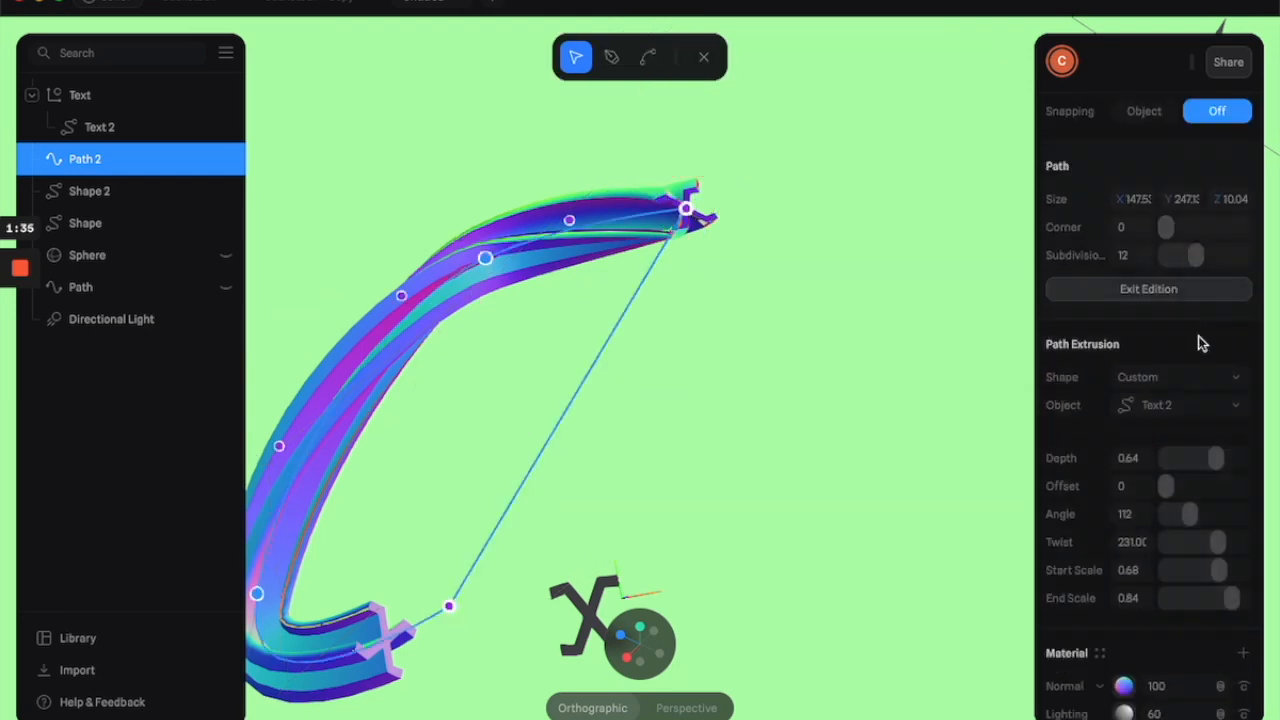
click(1180, 386)
click(1160, 294)
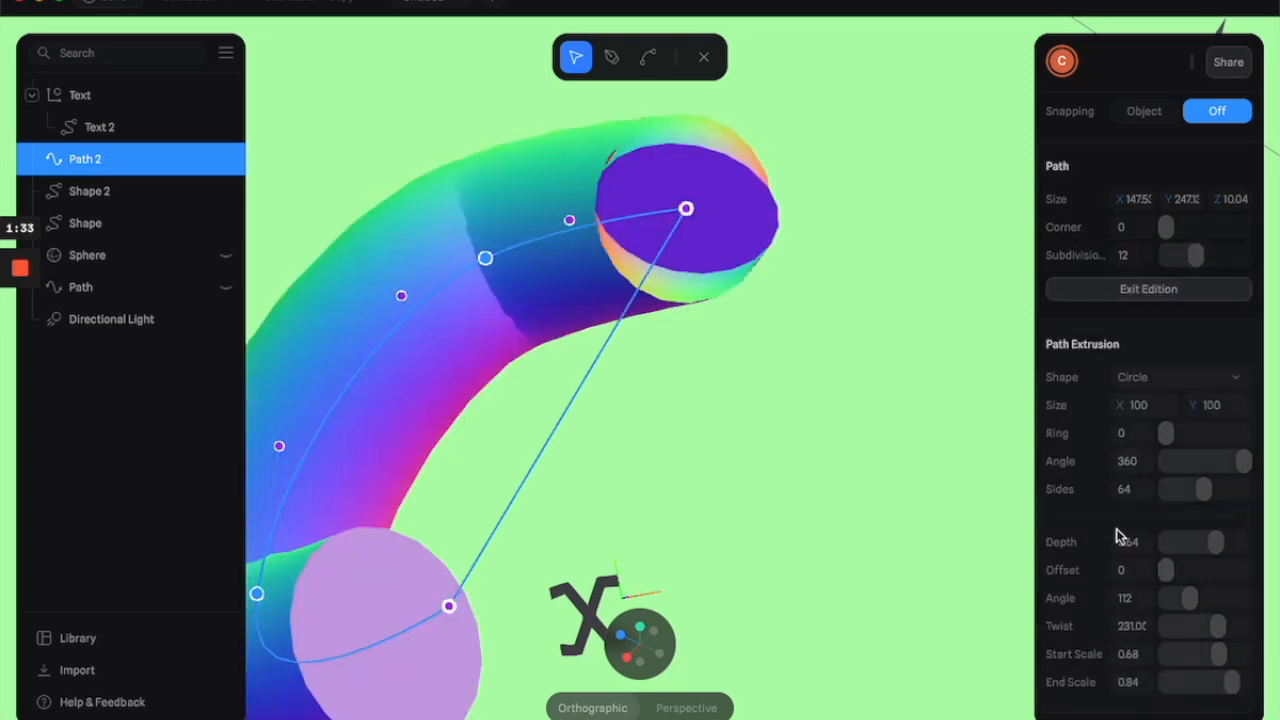
drag(1166, 432, 1237, 425)
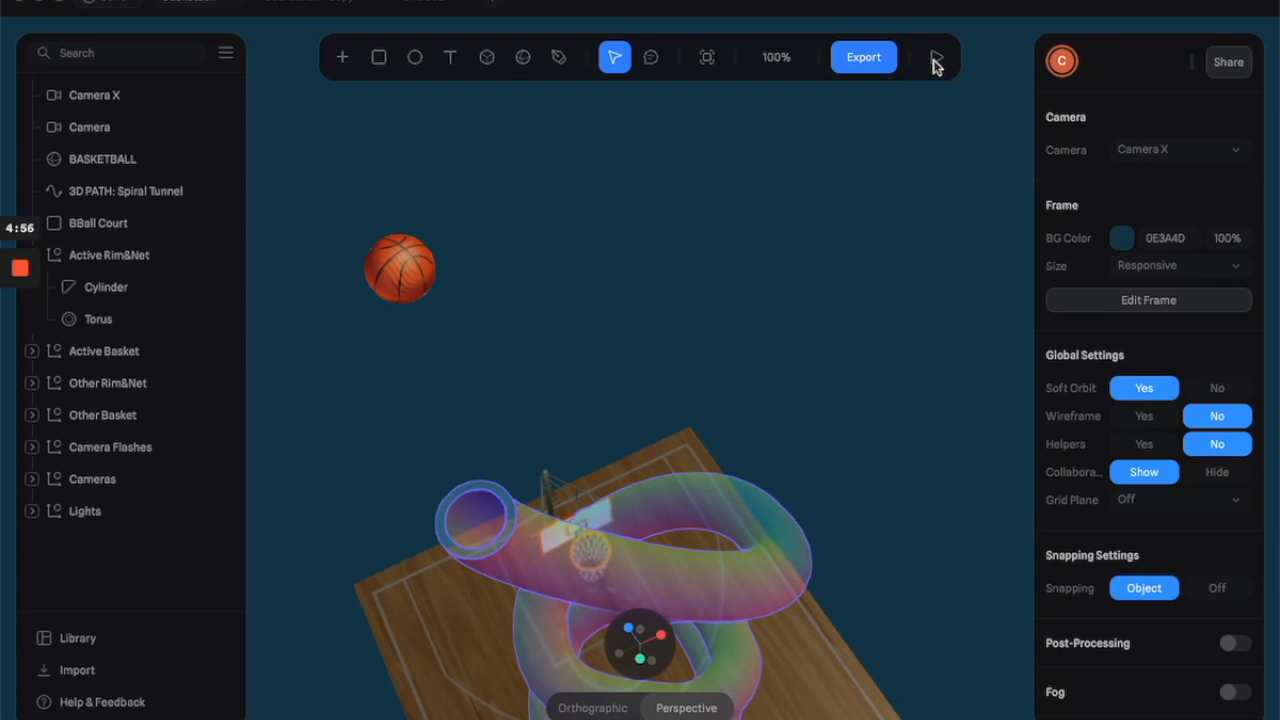
Play the basketball scene containing the spiral tunnel path.
click(937, 62)
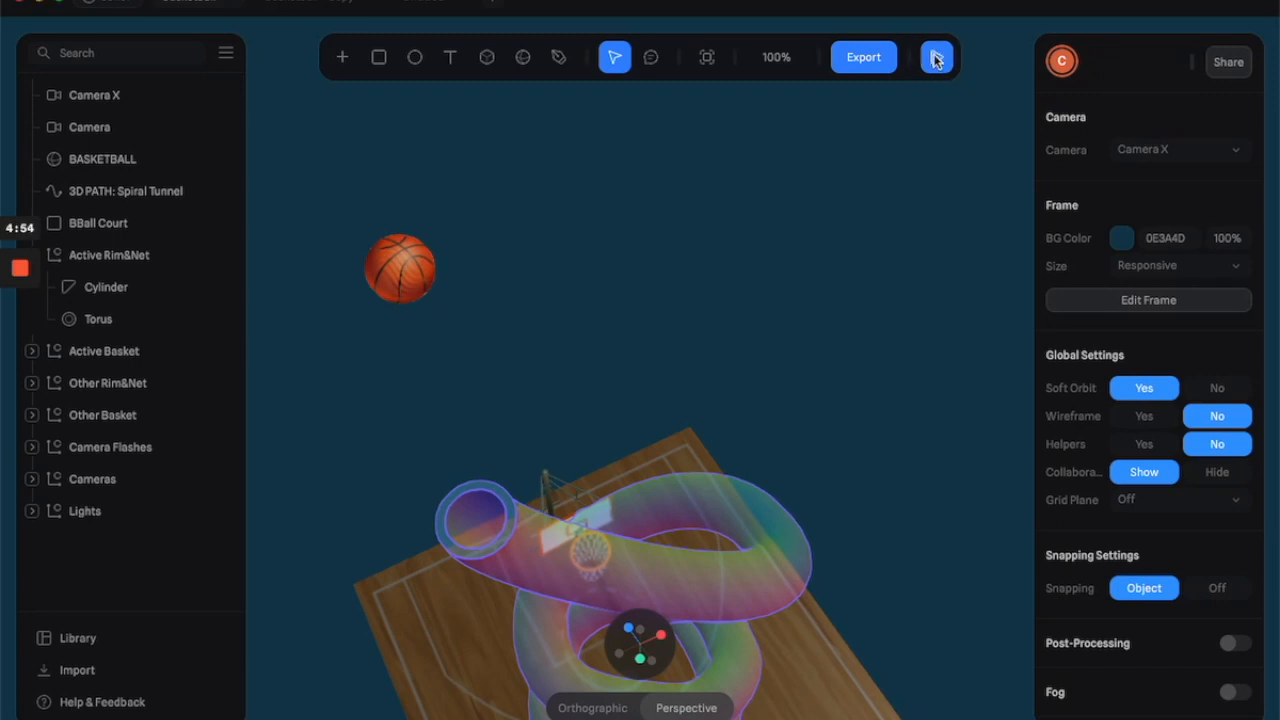